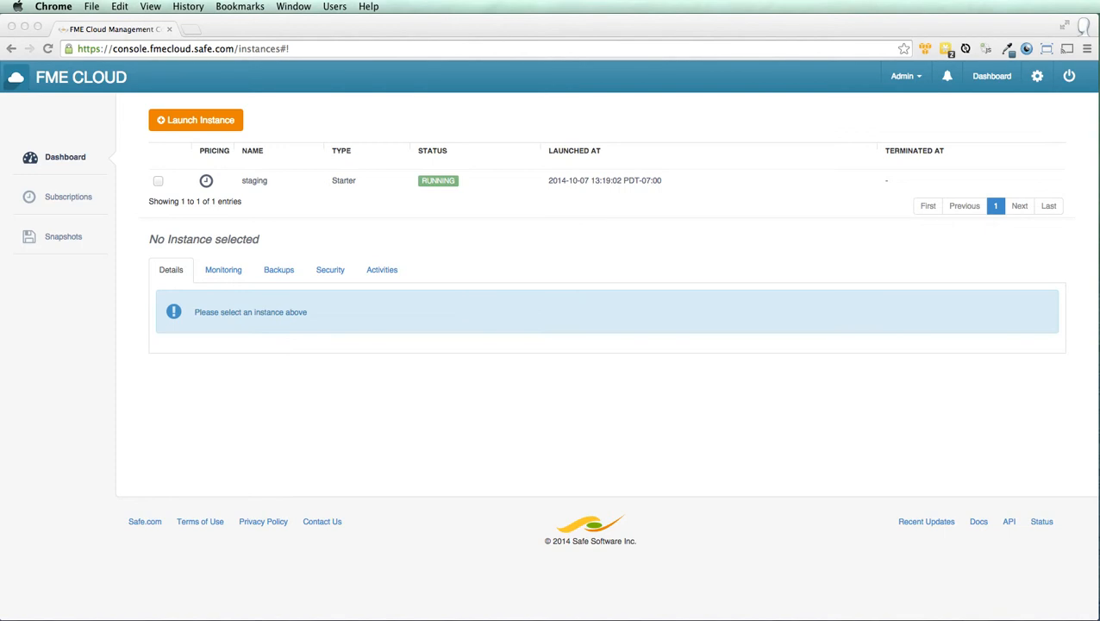
# Select the staging instance and open its FME Server login page in a new tab.
pyautogui.click(158, 181)
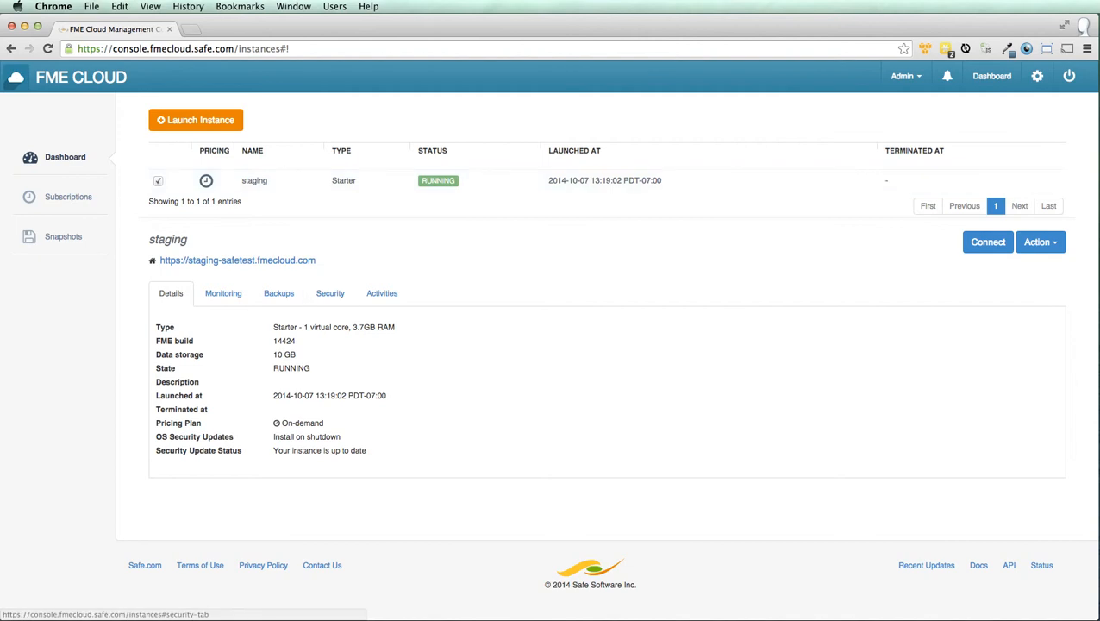
pyautogui.moveTo(315, 259); pyautogui.dragTo(155, 259)
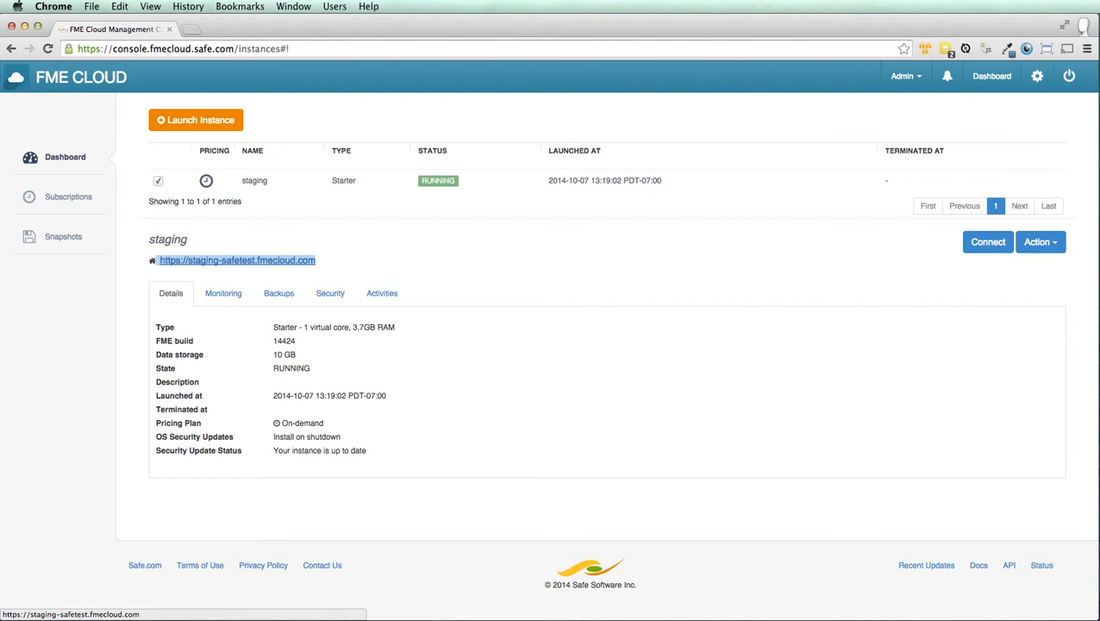
pyautogui.click(237, 259)
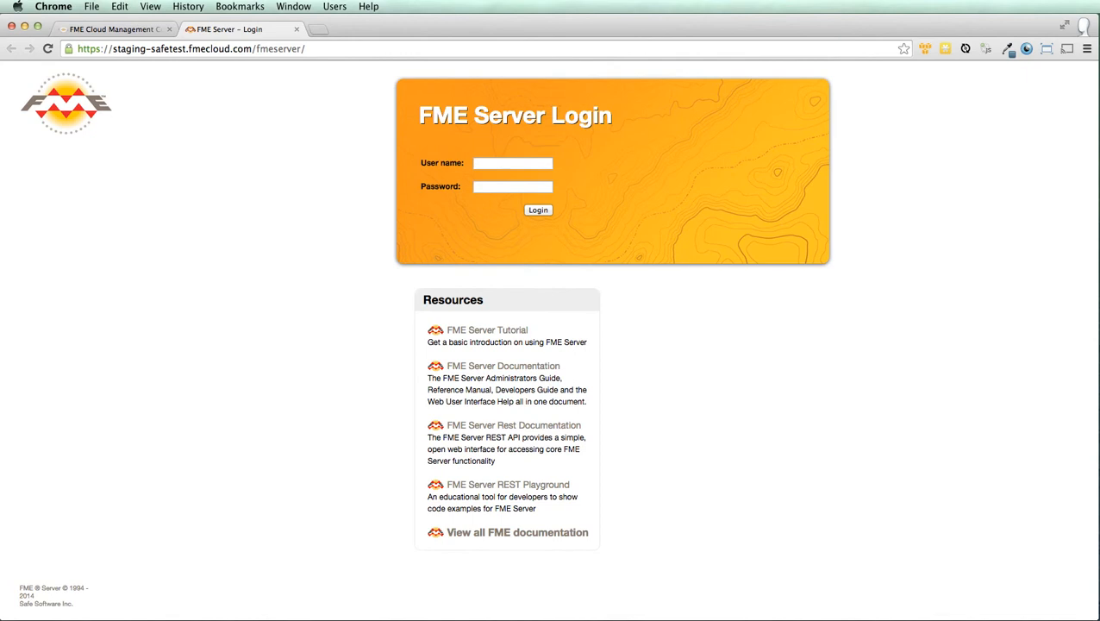
pyautogui.click(112, 28)
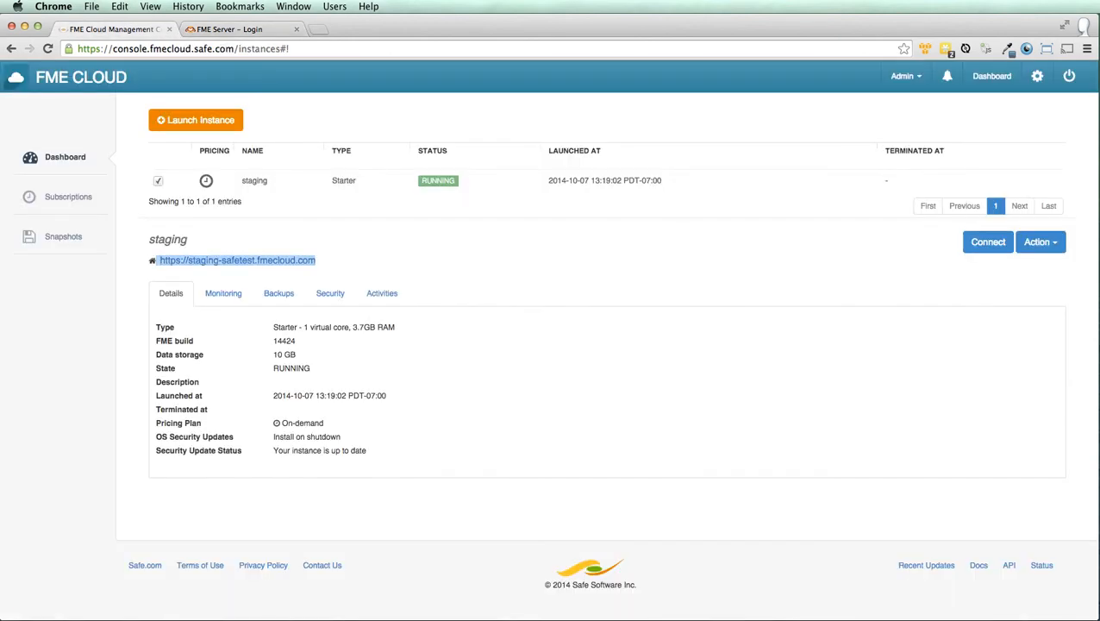
# Review and close the Connect To Your Instance instructions, then show the staging instance's actions.
pyautogui.click(988, 241)
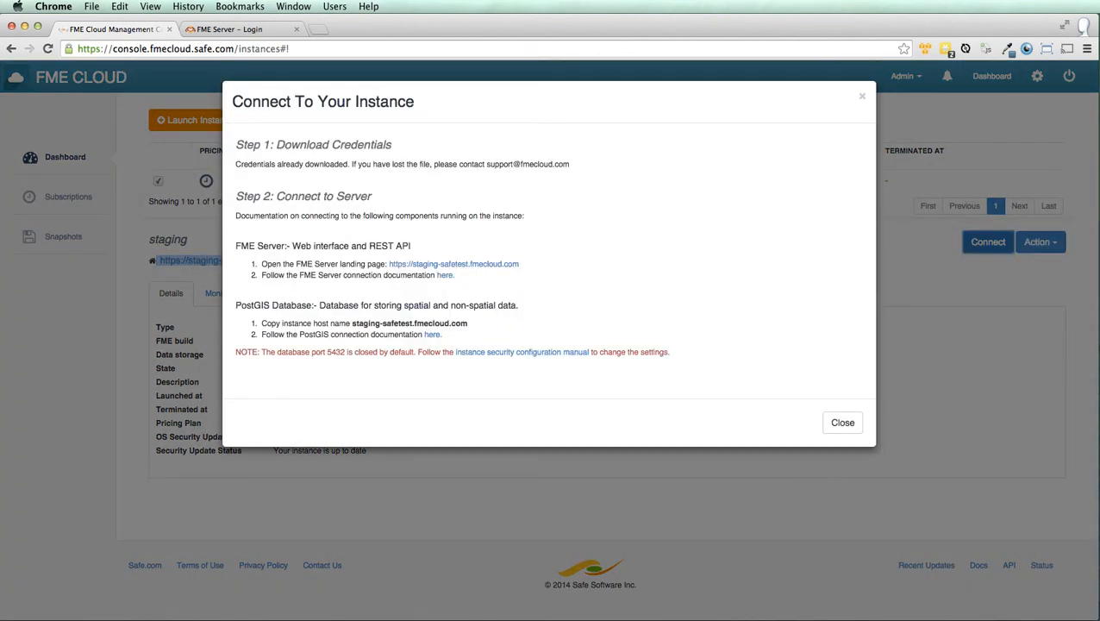
pyautogui.moveTo(235, 164); pyautogui.dragTo(568, 164)
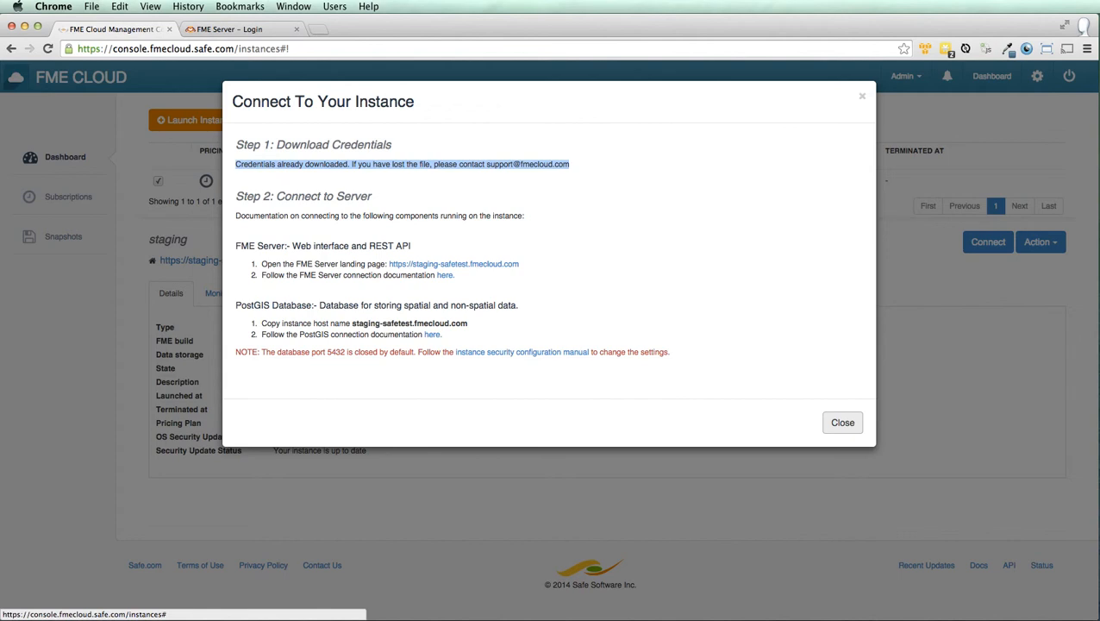
pyautogui.click(842, 422)
pyautogui.click(1040, 242)
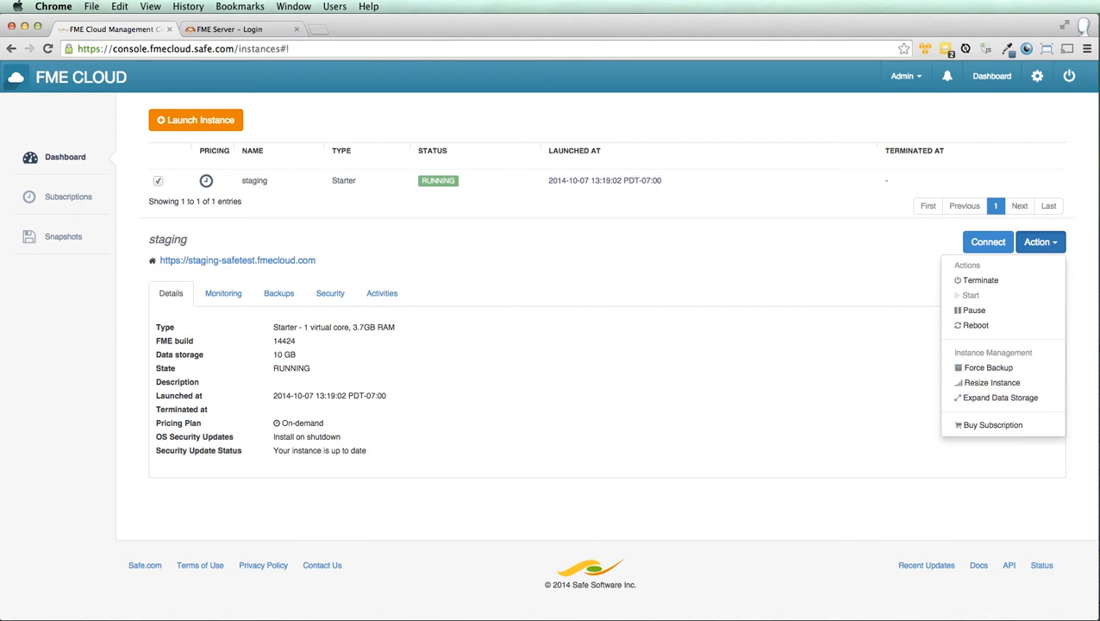
# Copy the FME Server password from the staging credentials file in TextEdit, then return to Chrome.
pyautogui.press('Escape')
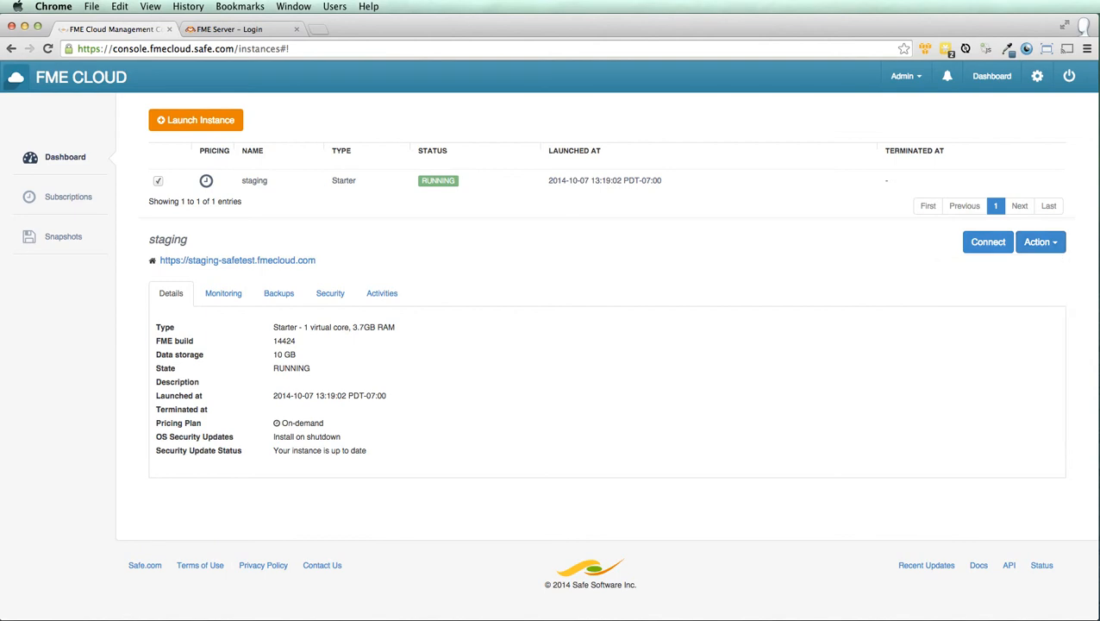
pyautogui.hotkey('ctrl', 'Up')
pyautogui.click(472, 246)
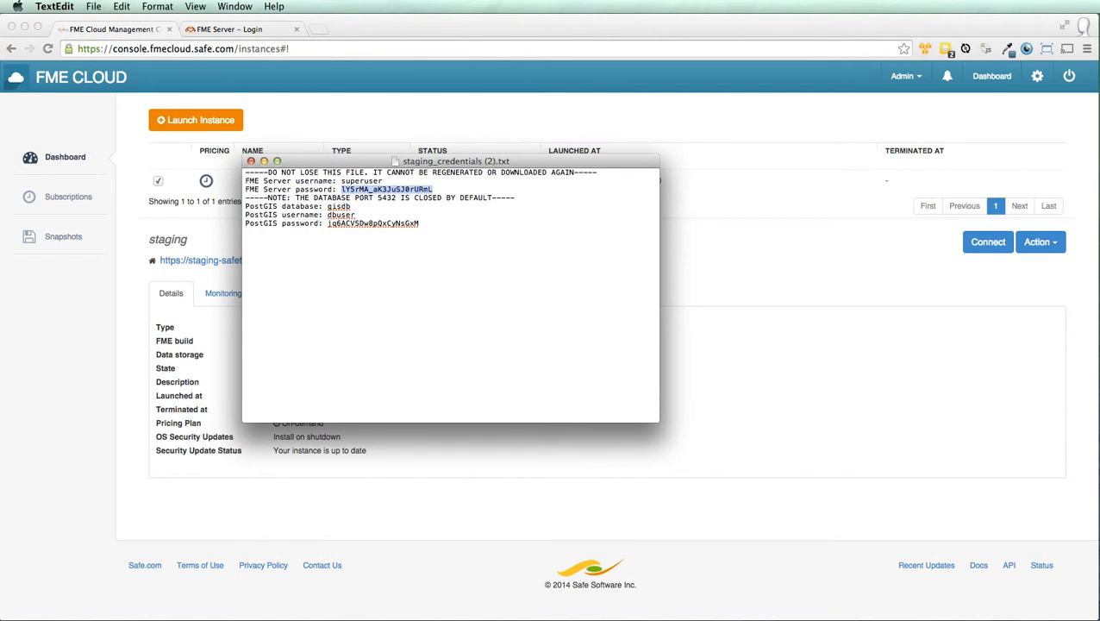
pyautogui.press('super+c')
pyautogui.click(227, 31)
# Log in to FME Server as superuser with the copied password, dismissing Chrome's save-password bar.
pyautogui.write('supe')
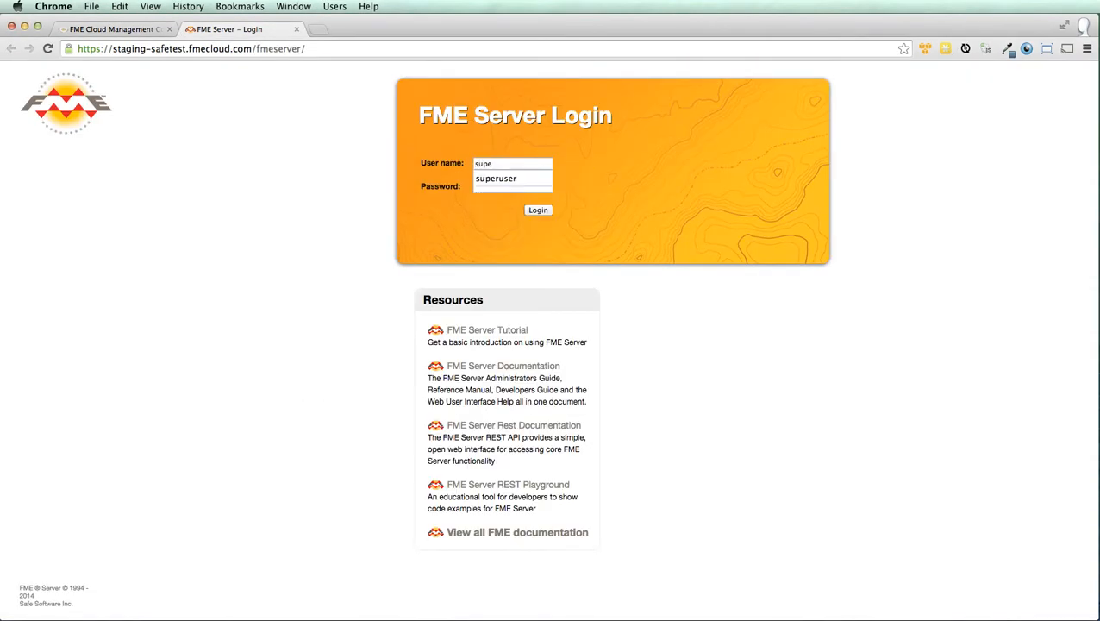
pyautogui.press('Down')
pyautogui.press('Tab')
pyautogui.press('super+v')
pyautogui.press('Return')
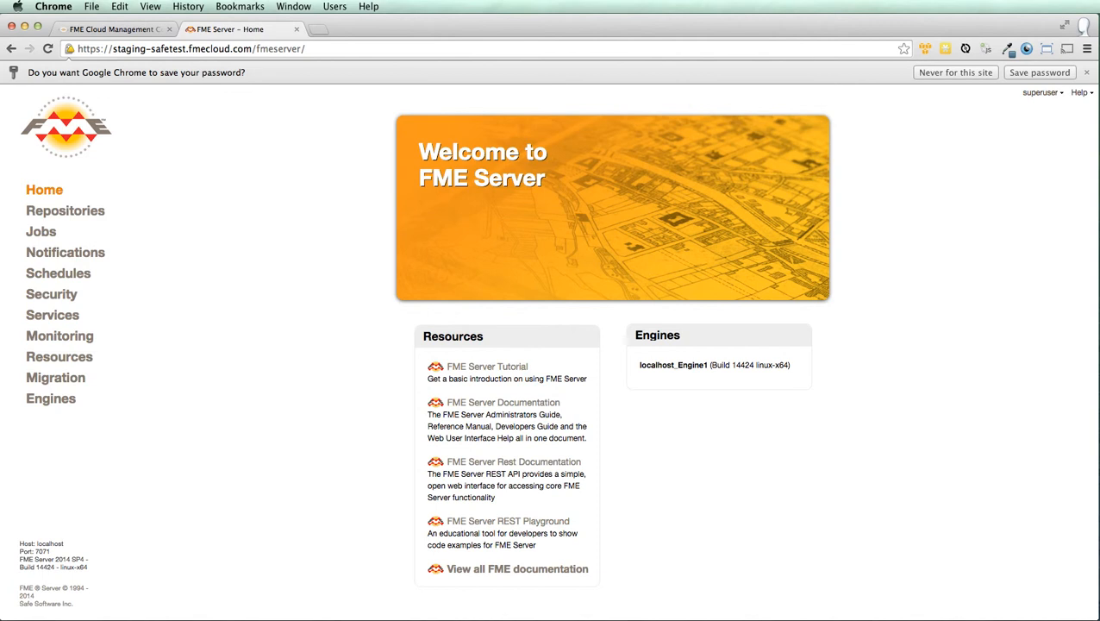
pyautogui.click(1086, 73)
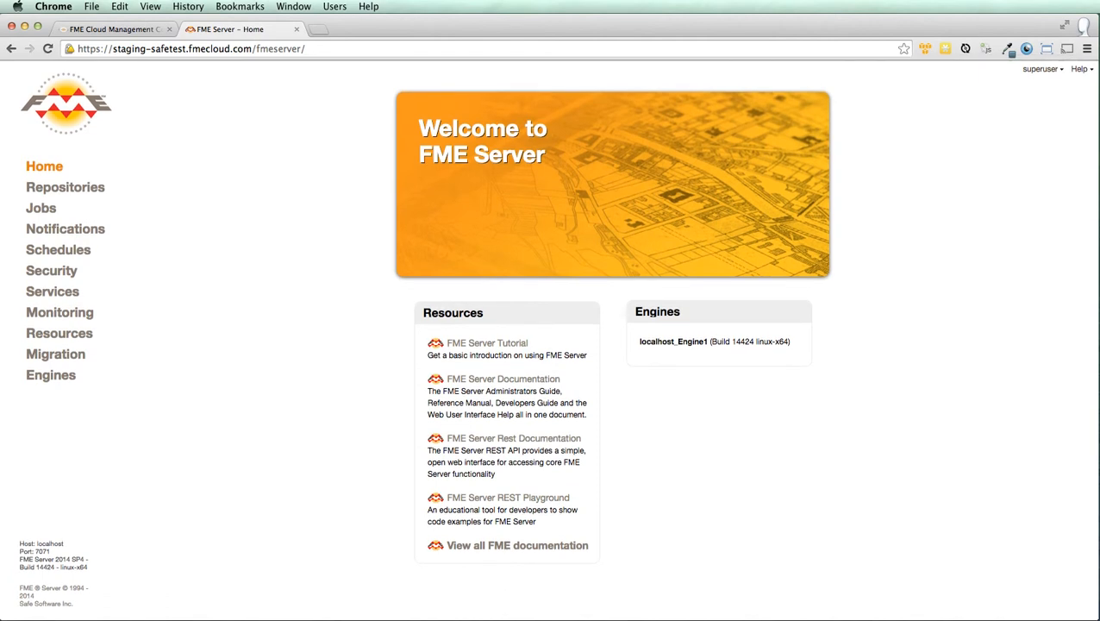
# Start a new user under Security > Users, entering the user name, full name and matching password.
pyautogui.click(51, 270)
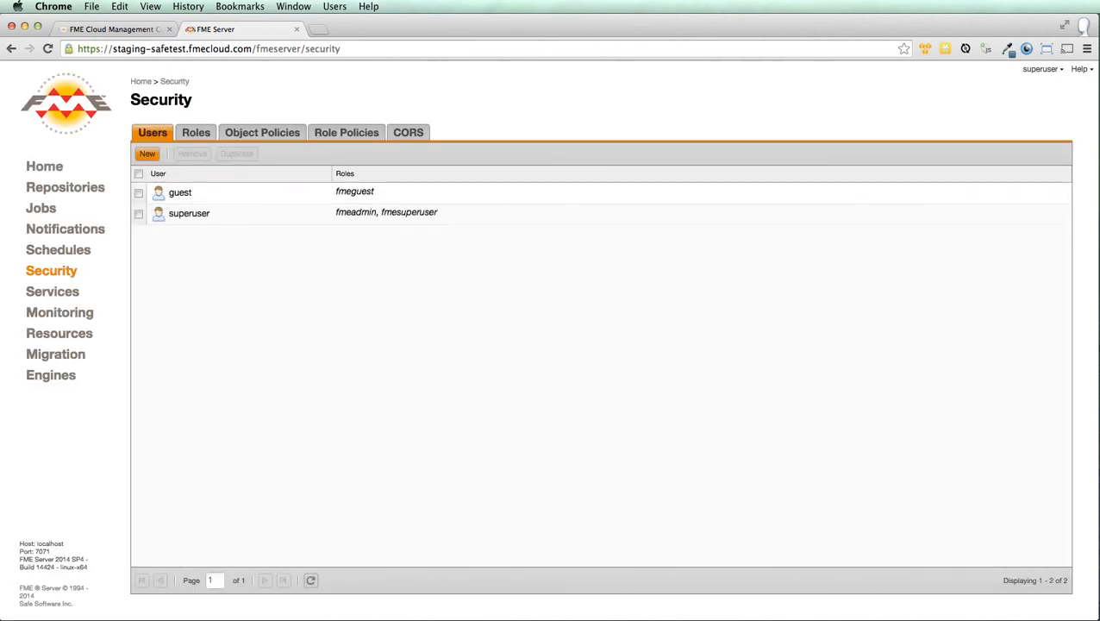
pyautogui.click(147, 153)
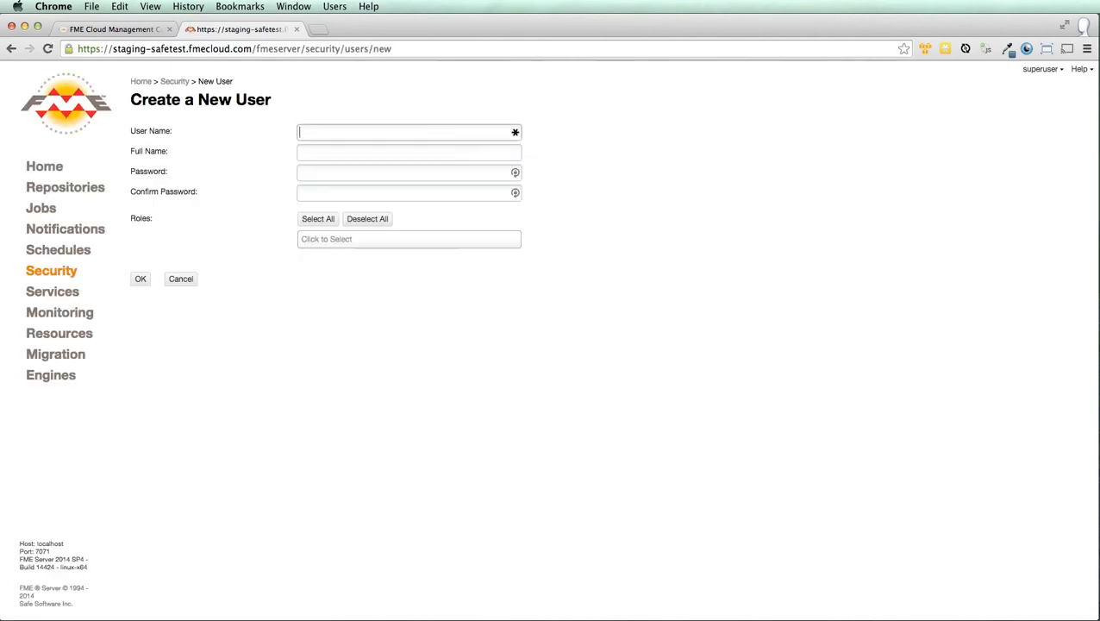
pyautogui.press('Tab')
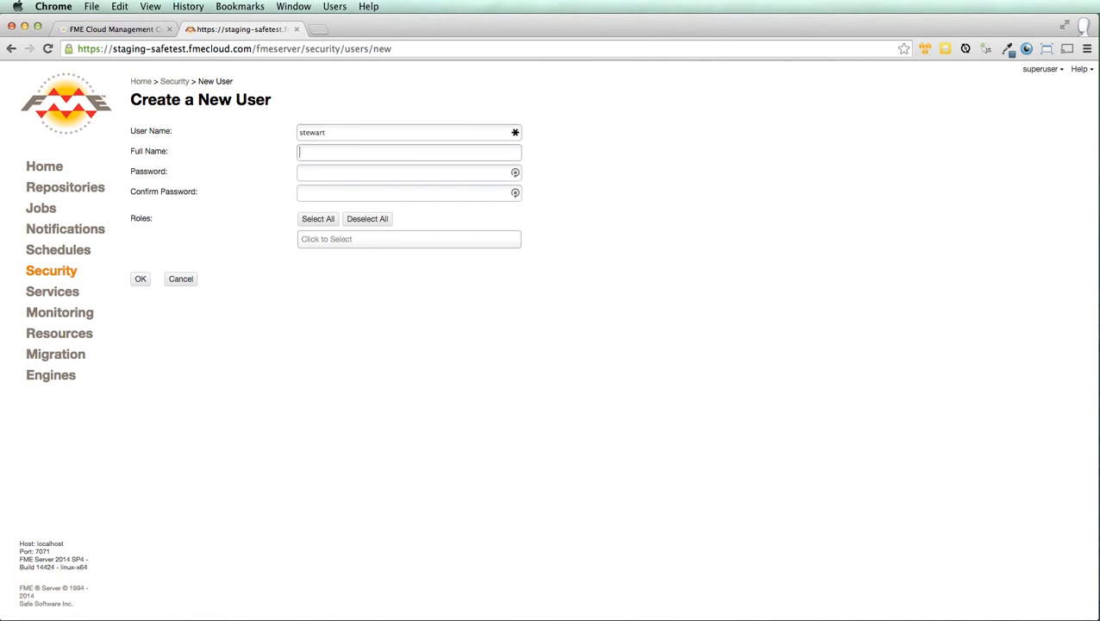
pyautogui.press('Tab')
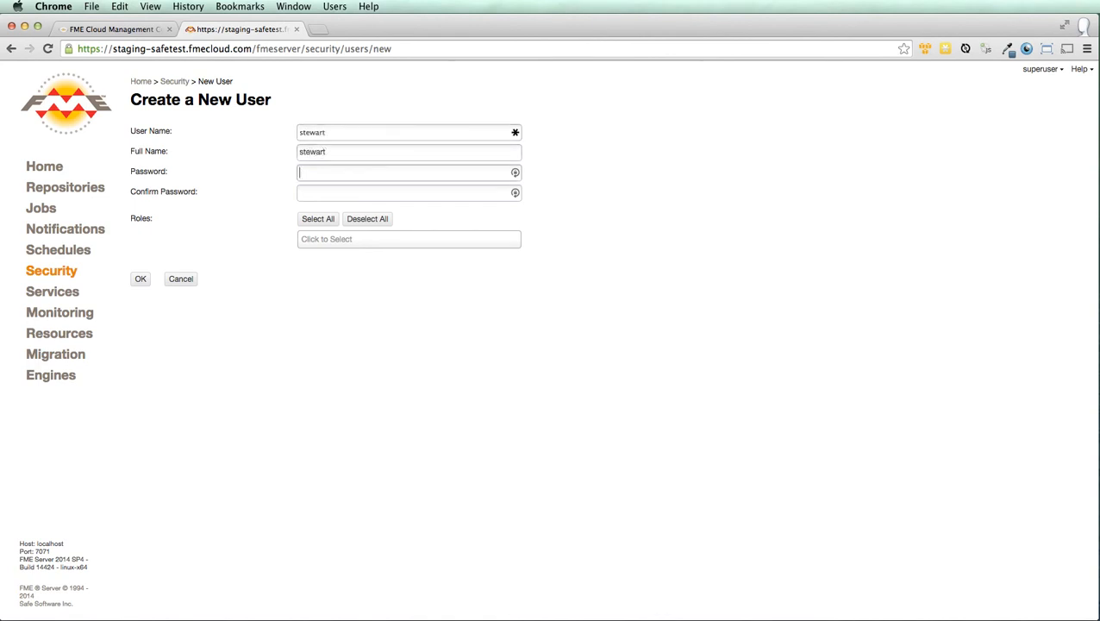
pyautogui.press('Tab')
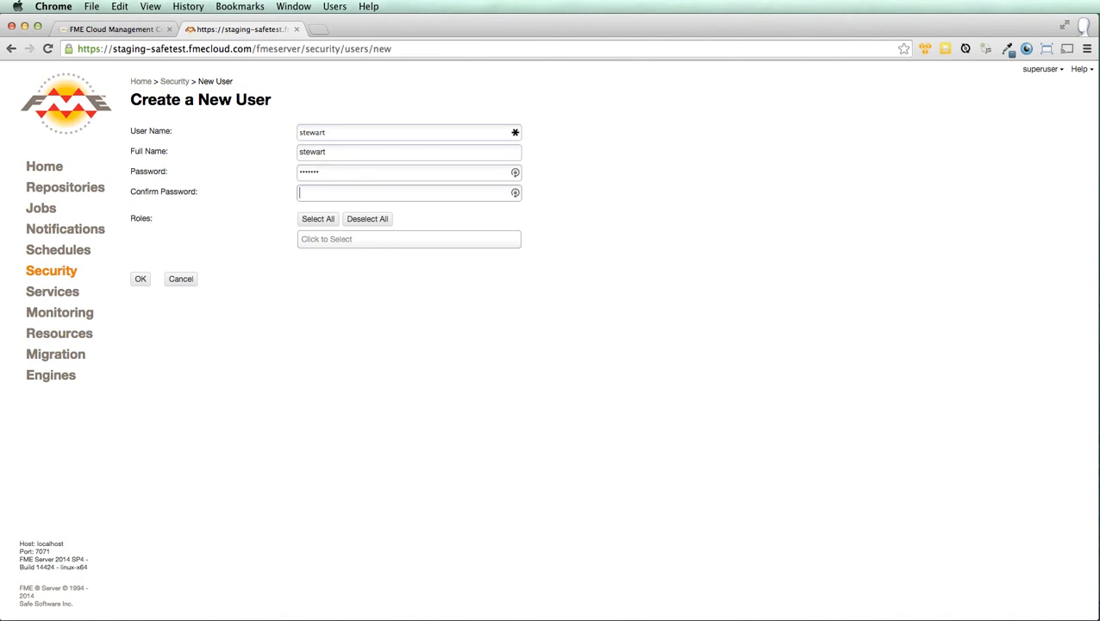
# Assign the fmeauthor role to the new user and save the account.
pyautogui.click(327, 240)
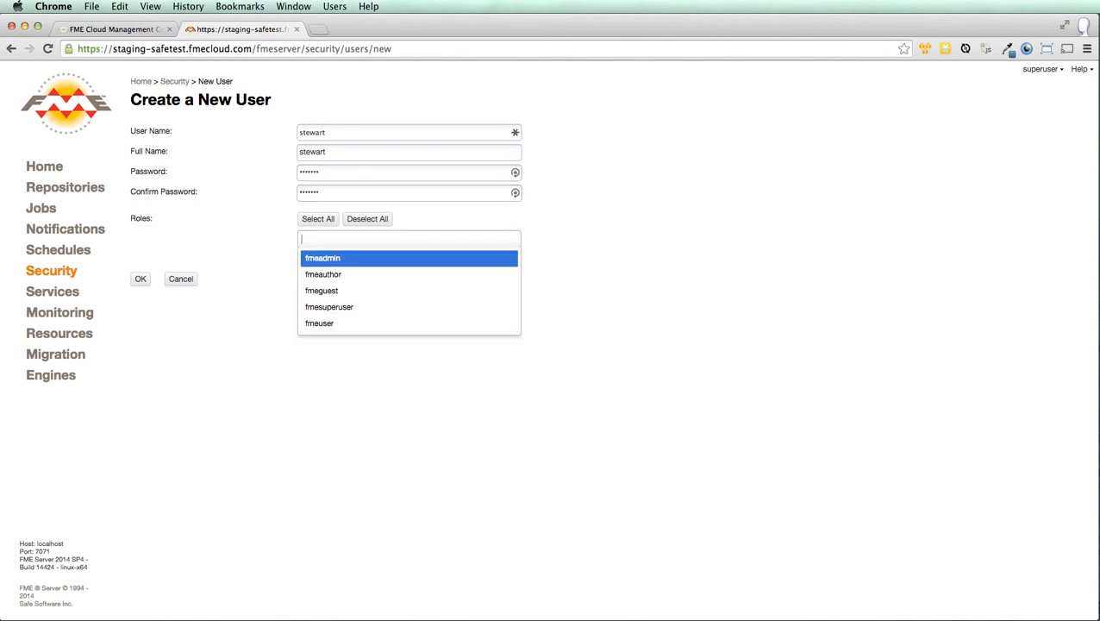
pyautogui.press('Up')
pyautogui.press('Up')
pyautogui.press('Return')
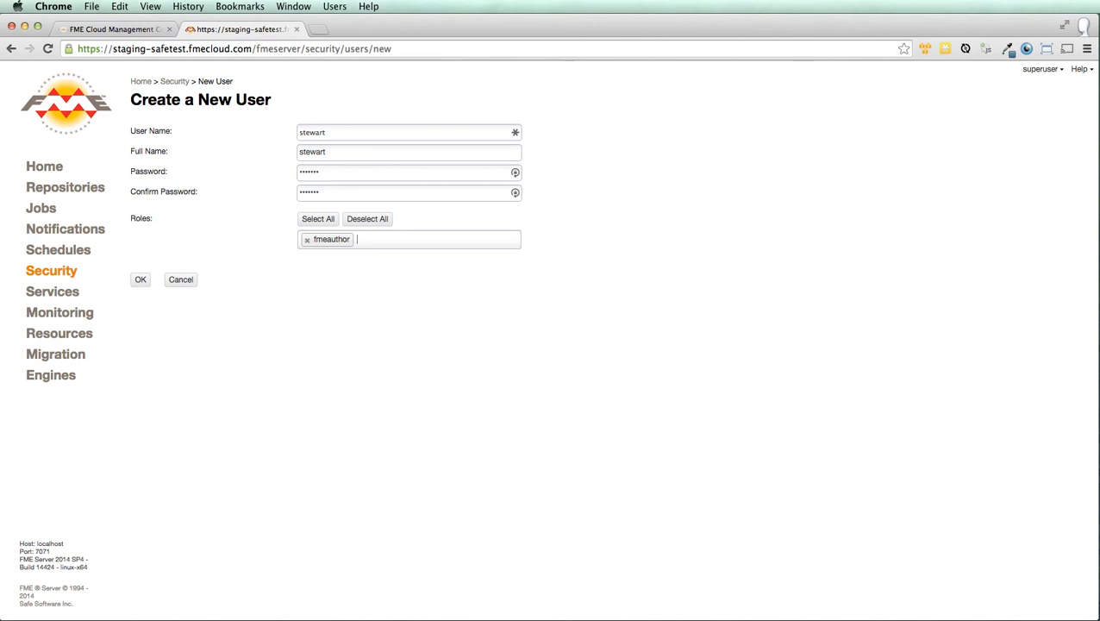
pyautogui.press('Tab')
pyautogui.press('Return')
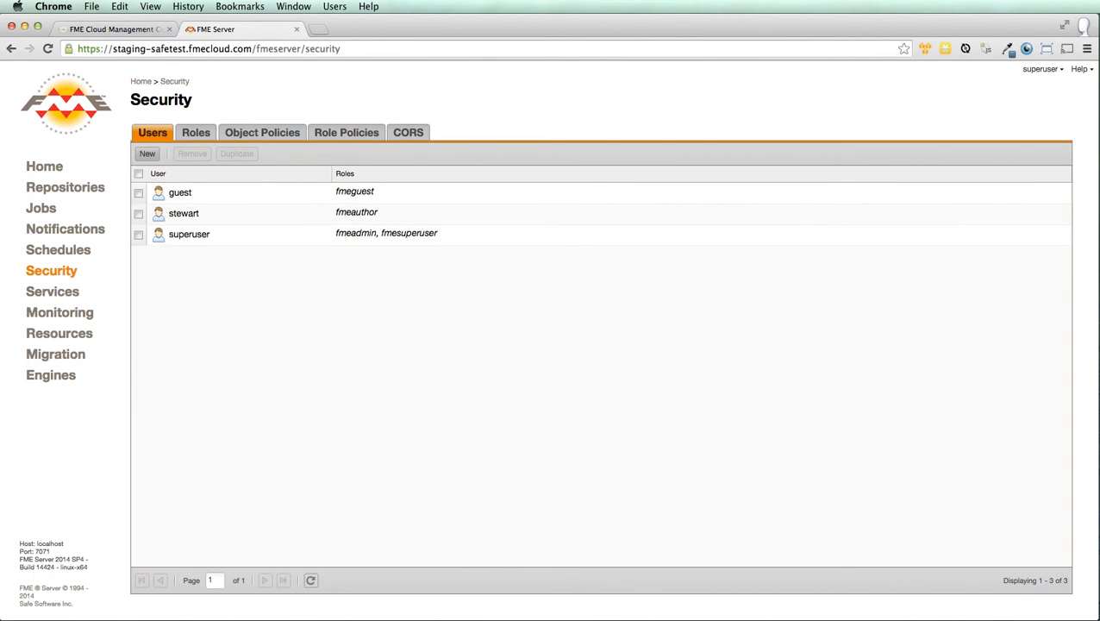
# Change the browser address to /fmerest to load the FME Server REST API documentation.
pyautogui.moveTo(274, 49); pyautogui.dragTo(341, 49)
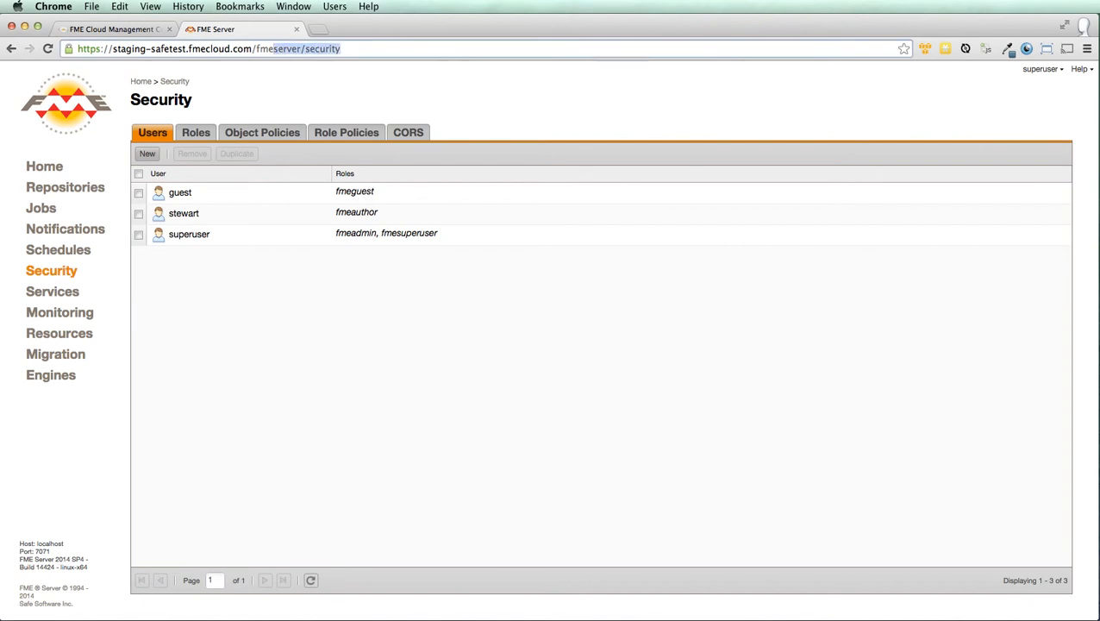
pyautogui.press('BackSpace')
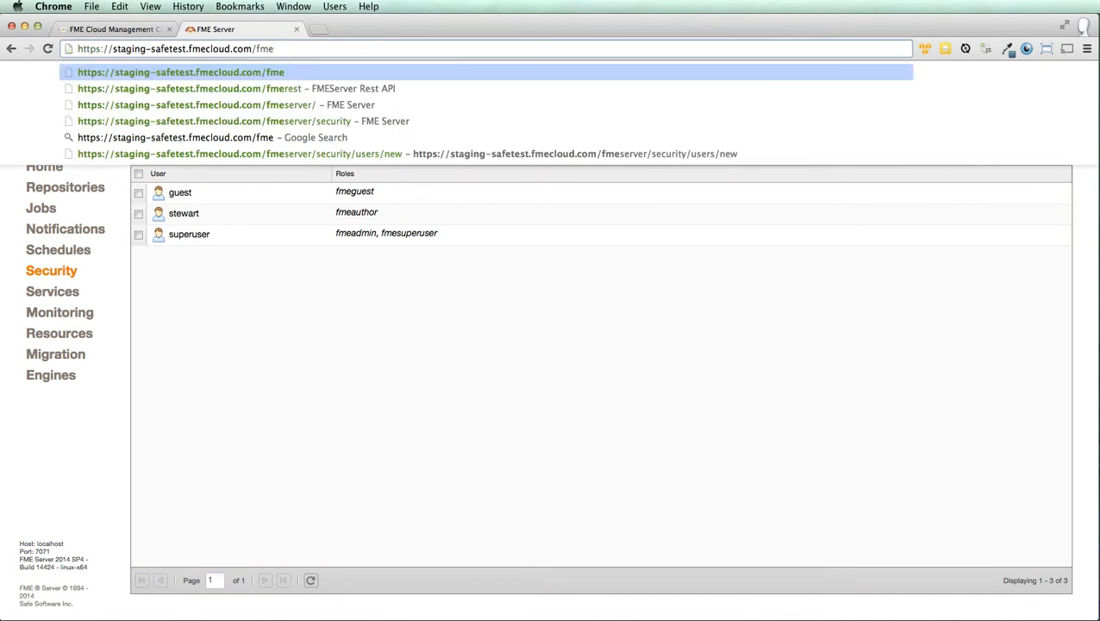
pyautogui.write('rest')
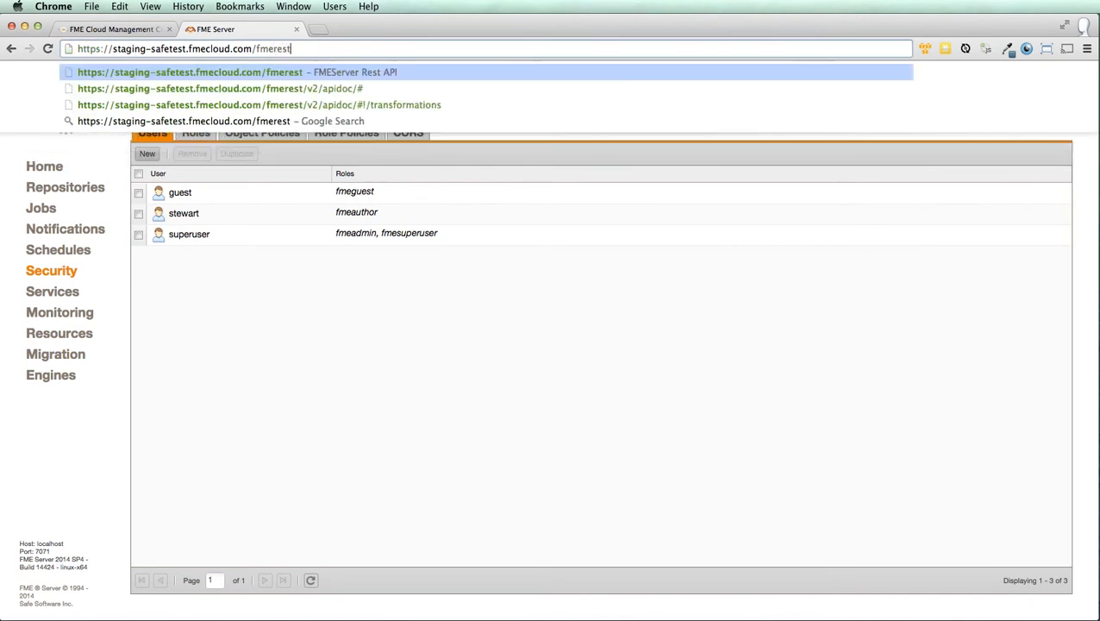
pyautogui.press('Return')
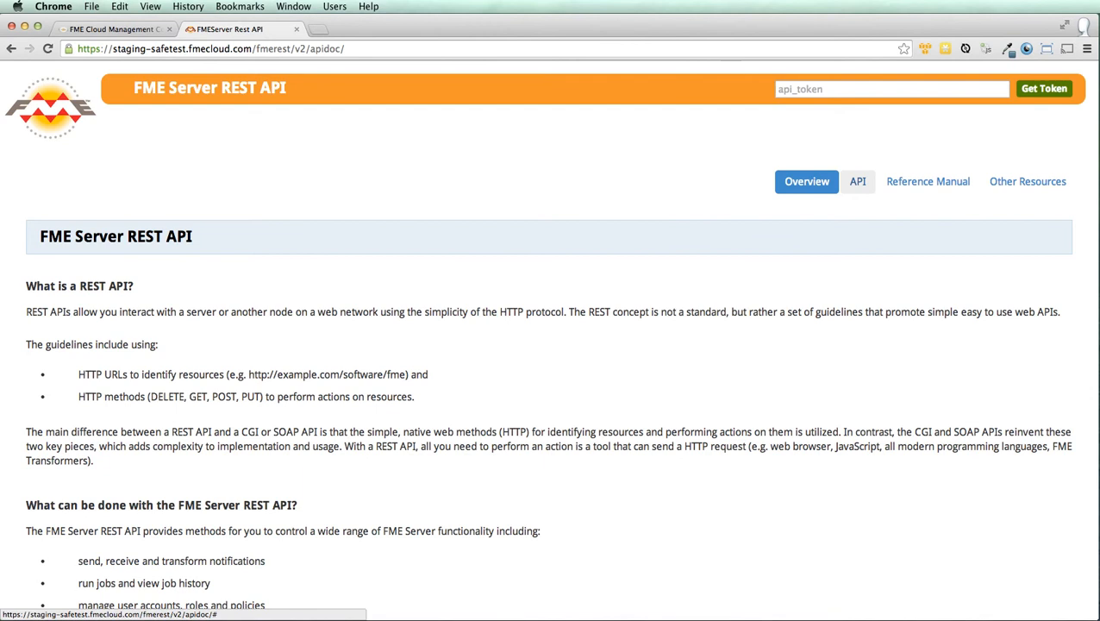
# List the API resources, expand the notifications operations, and open Token Management.
pyautogui.click(858, 181)
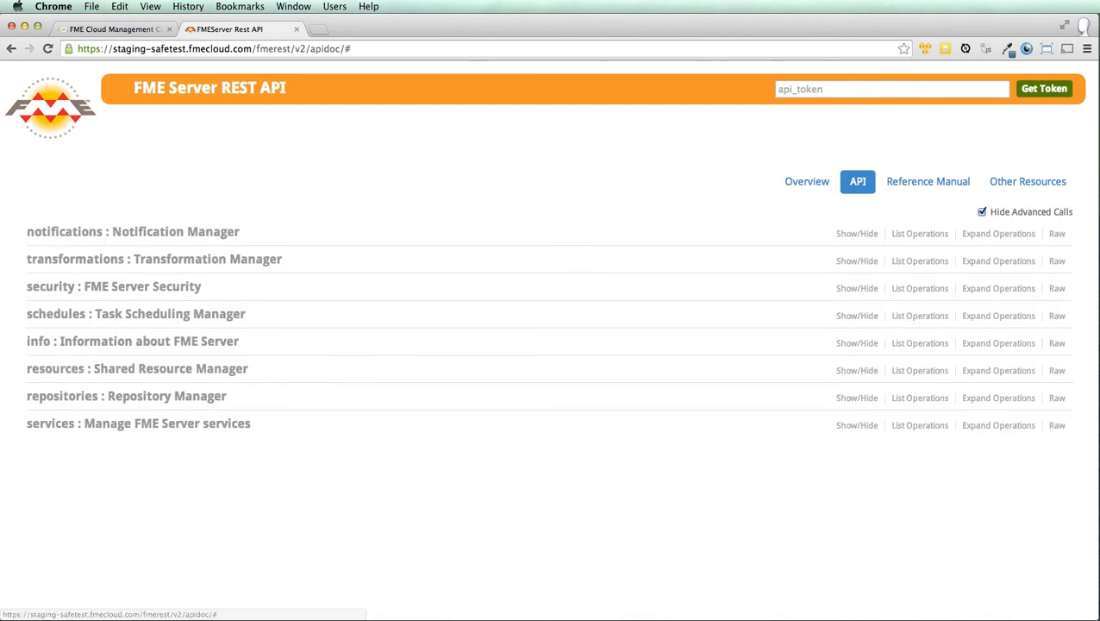
pyautogui.click(50, 231)
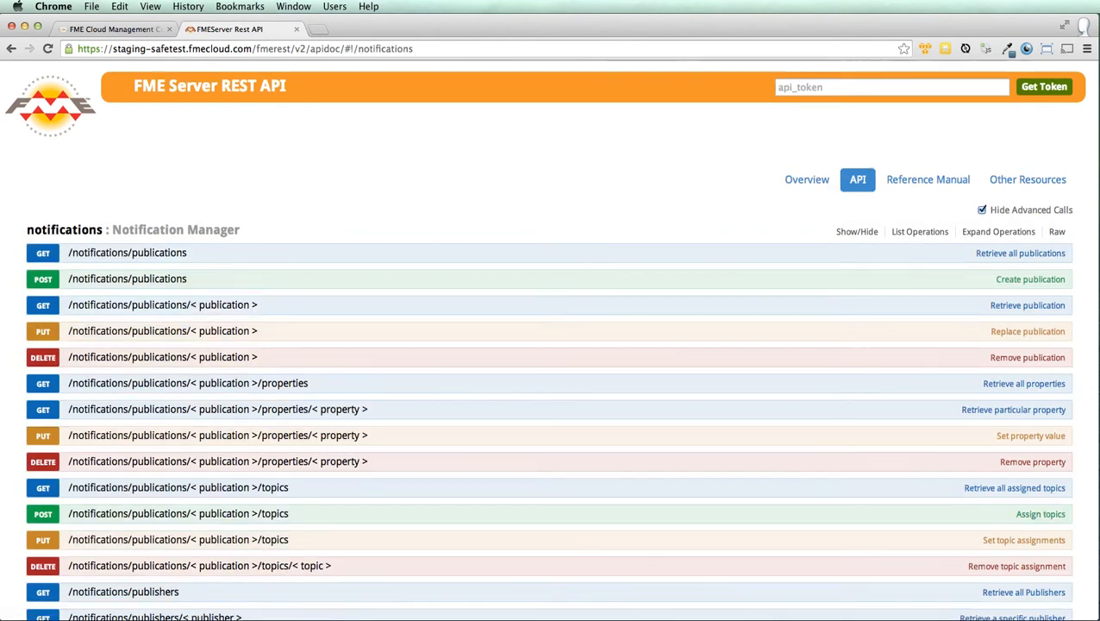
pyautogui.scroll(-3, 50, 231)
pyautogui.scroll(-2, 164, 334)
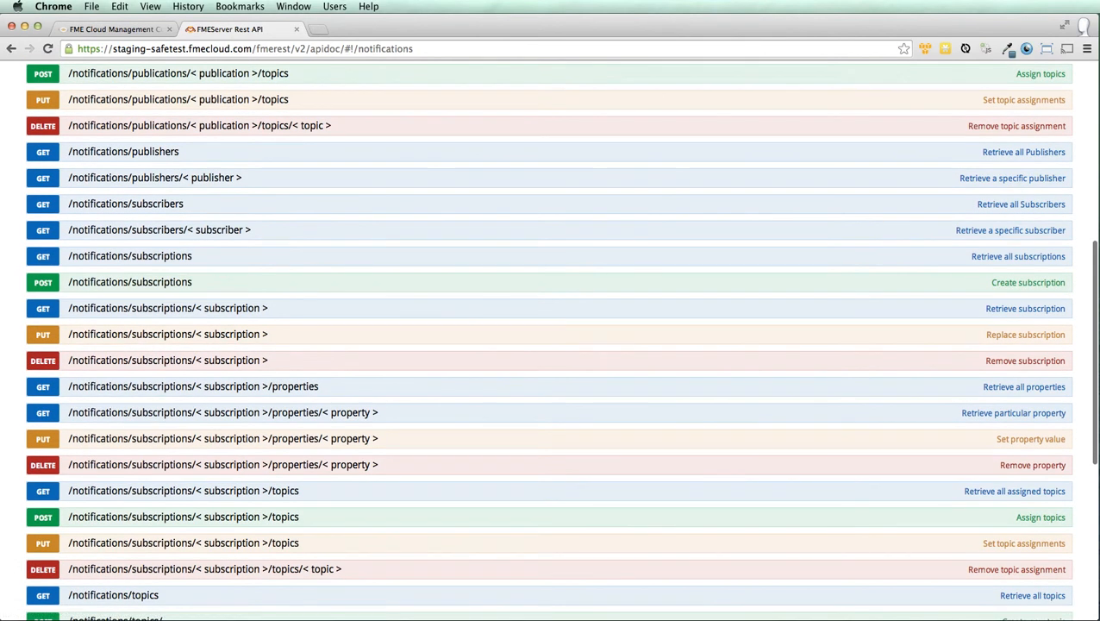
pyautogui.scroll(6, 164, 334)
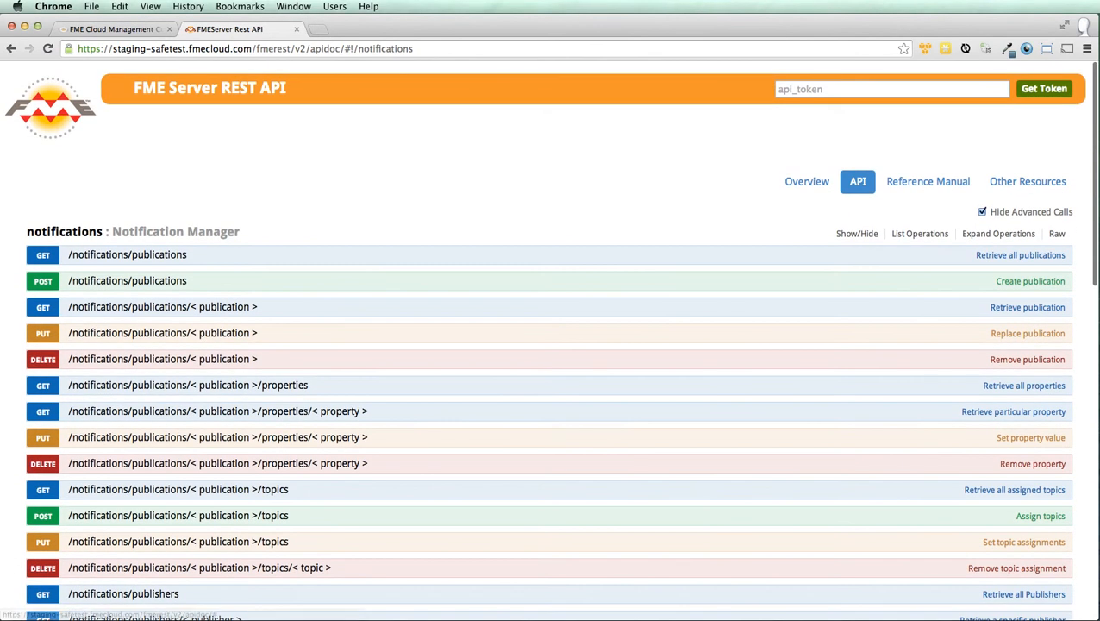
pyautogui.click(1044, 88)
# Look up the superuser API token with the pasted password, select it, and close Token Management.
pyautogui.click(549, 155)
pyautogui.write('superuser')
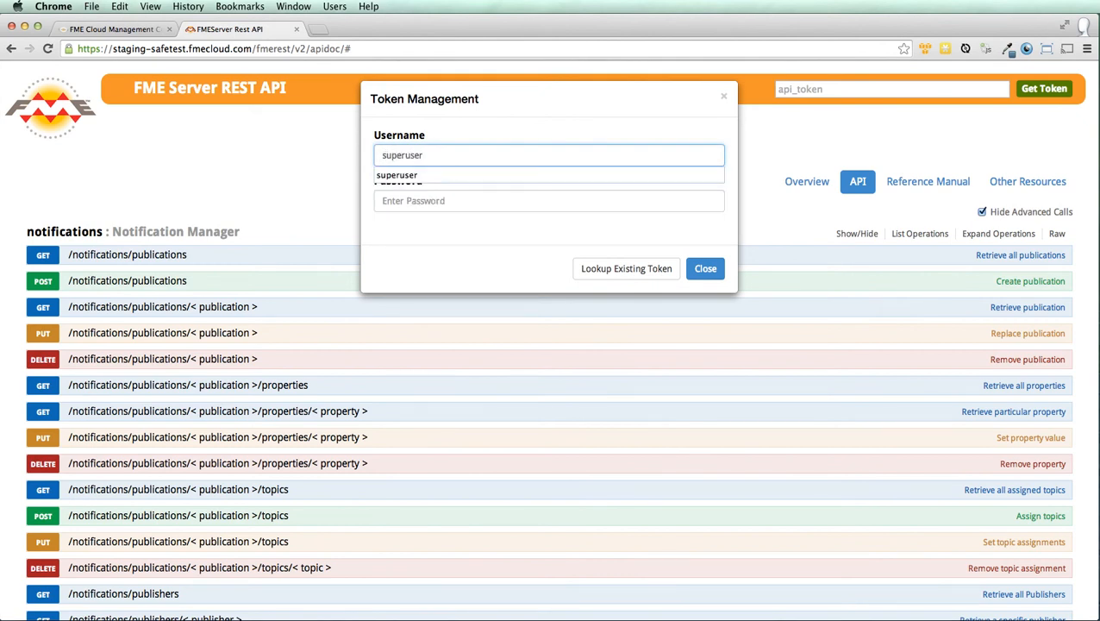
pyautogui.press('Tab')
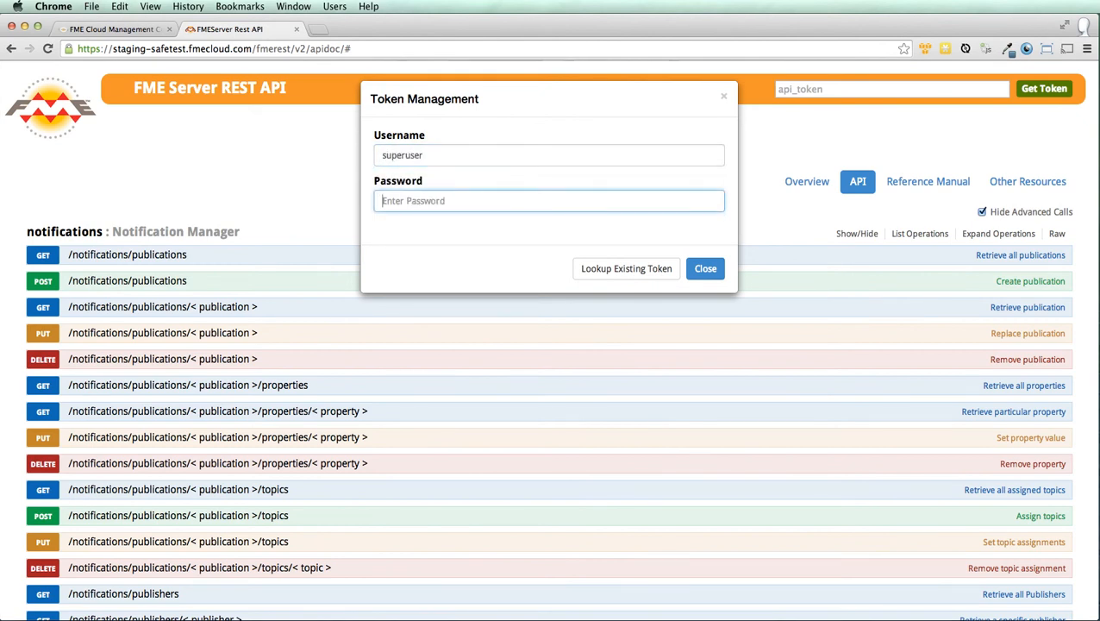
pyautogui.press('super+v')
pyautogui.click(626, 268)
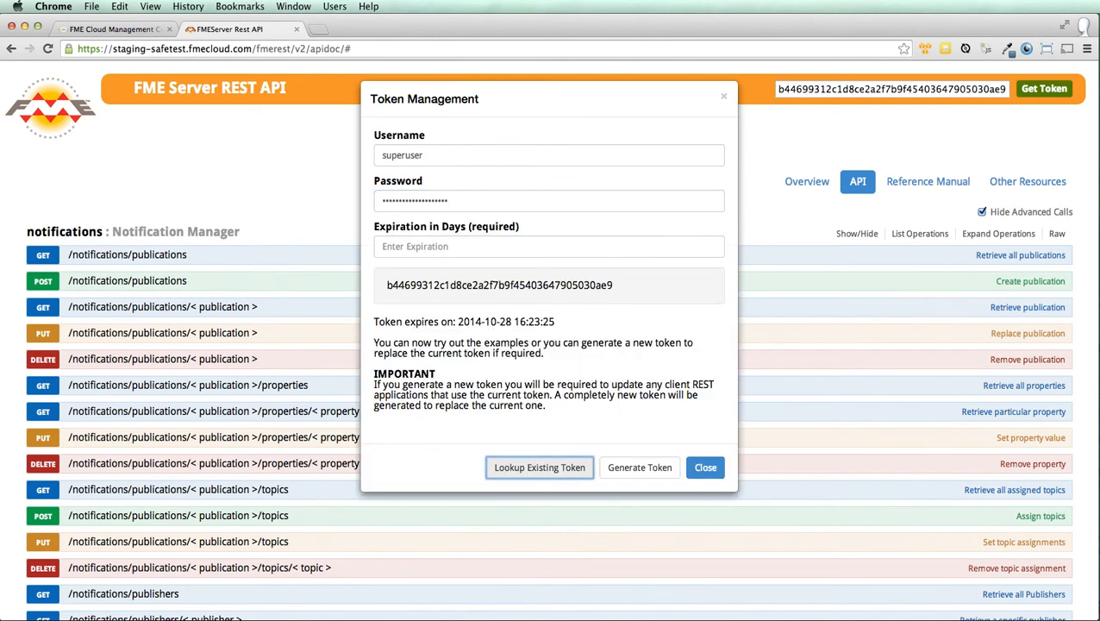
pyautogui.doubleClick(500, 284)
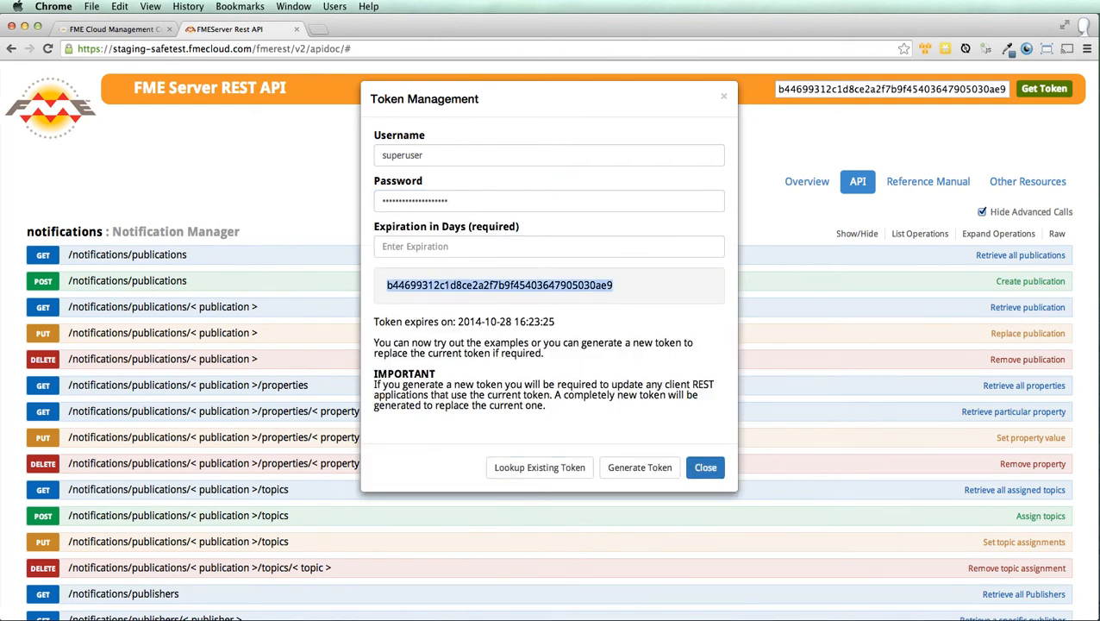
pyautogui.click(705, 468)
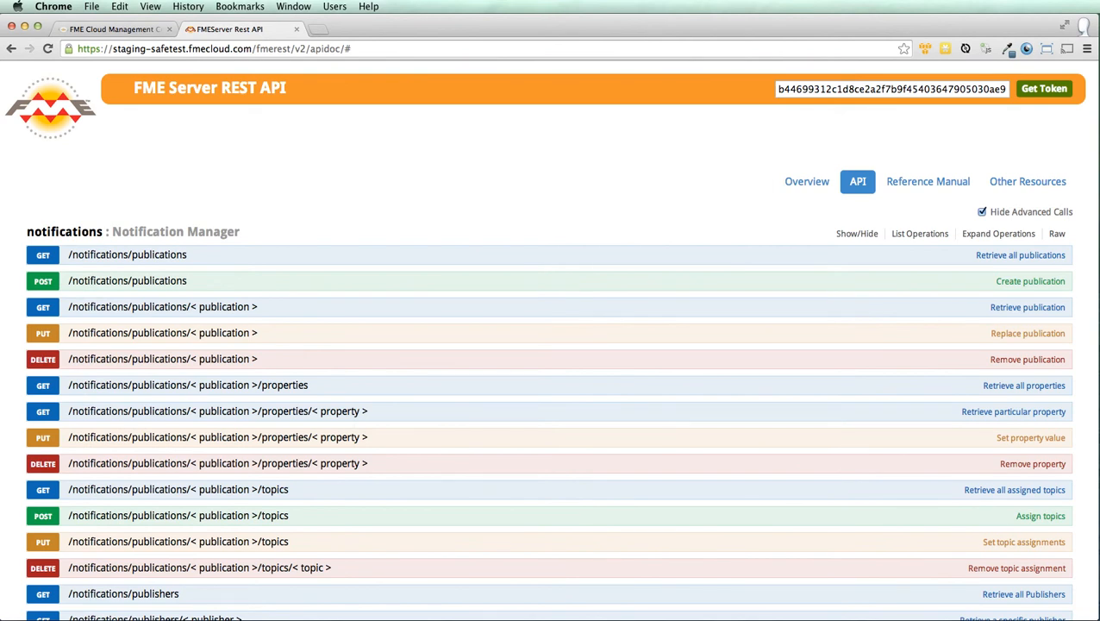
# Expand GET /notifications/topics and review its 200 response listing five topics, including SAMPLE_TOPIC.
pyautogui.scroll(-10, 550, 345)
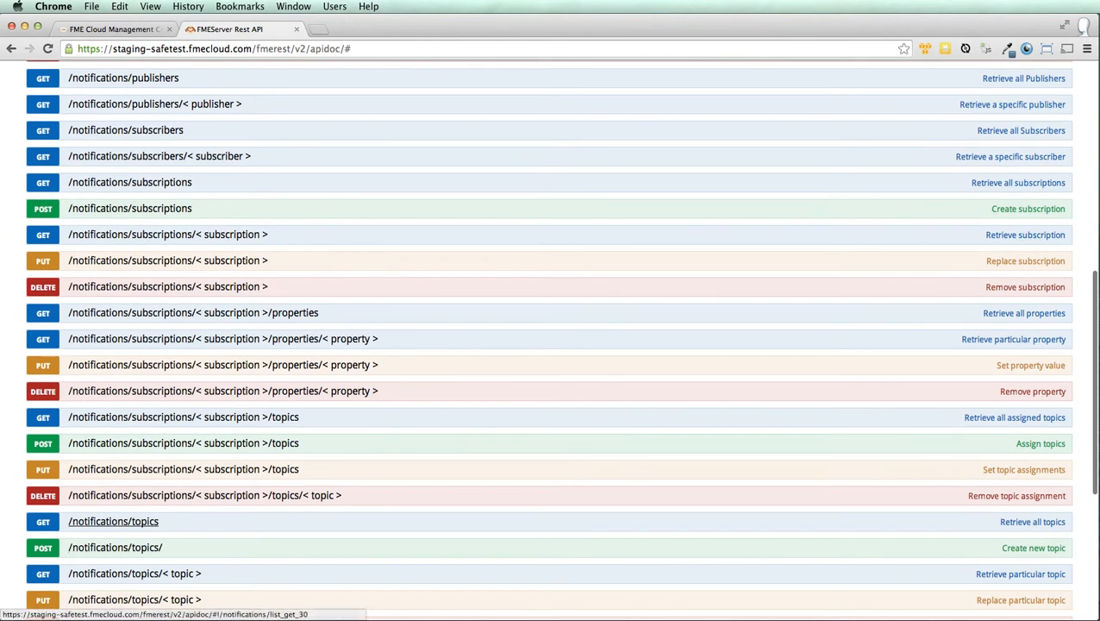
pyautogui.click(113, 520)
pyautogui.scroll(-6, 113, 521)
pyautogui.scroll(-5, 550, 345)
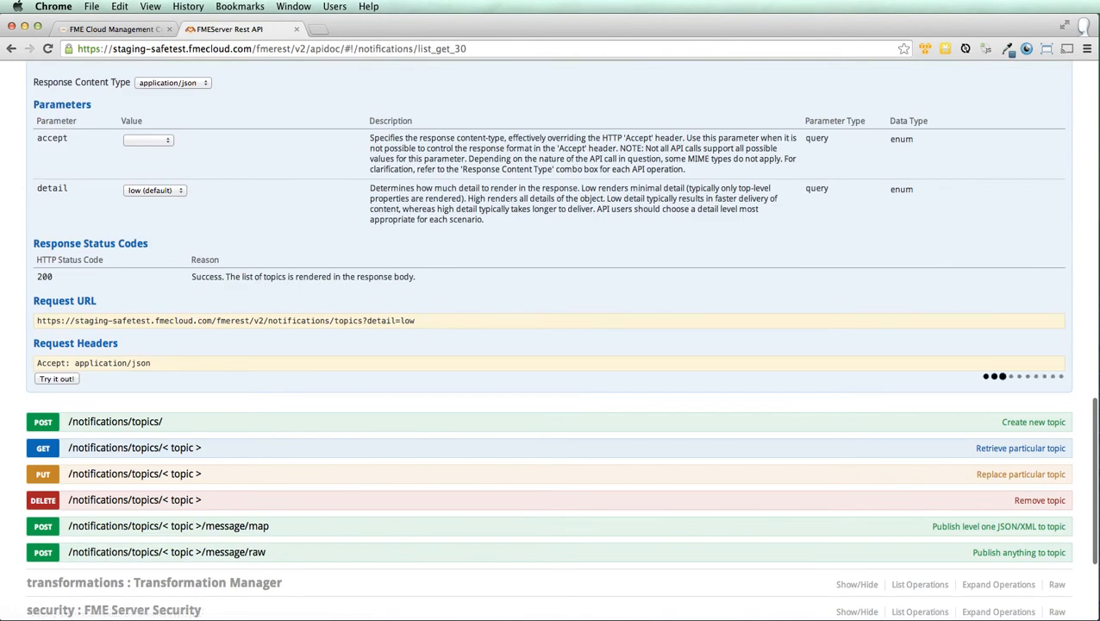
pyautogui.scroll(-5, 550, 344)
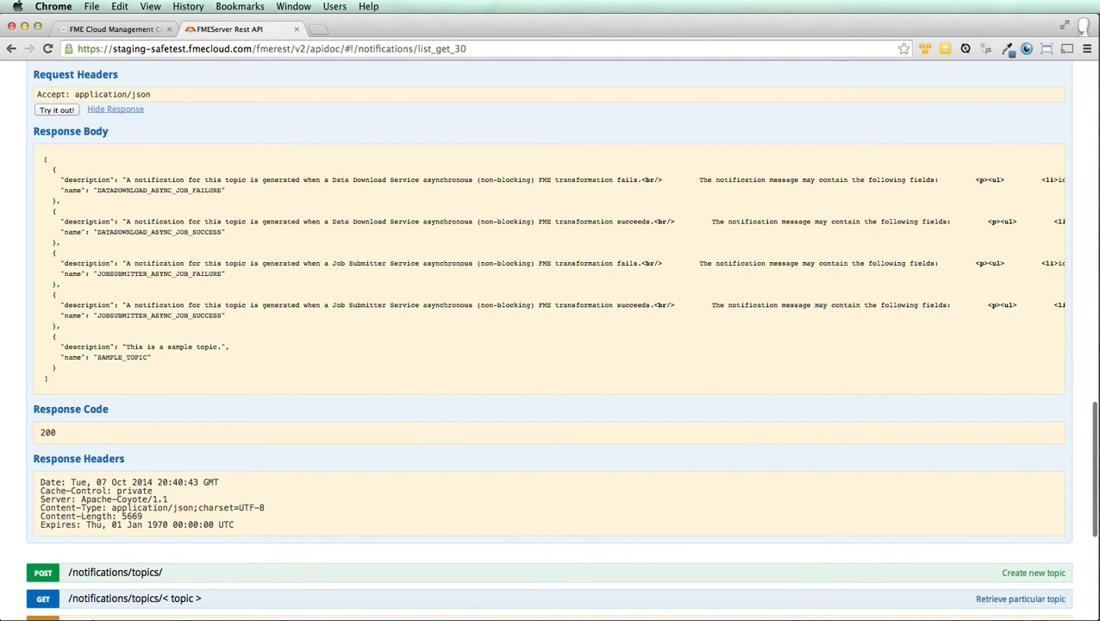
pyautogui.scroll(20, 550, 345)
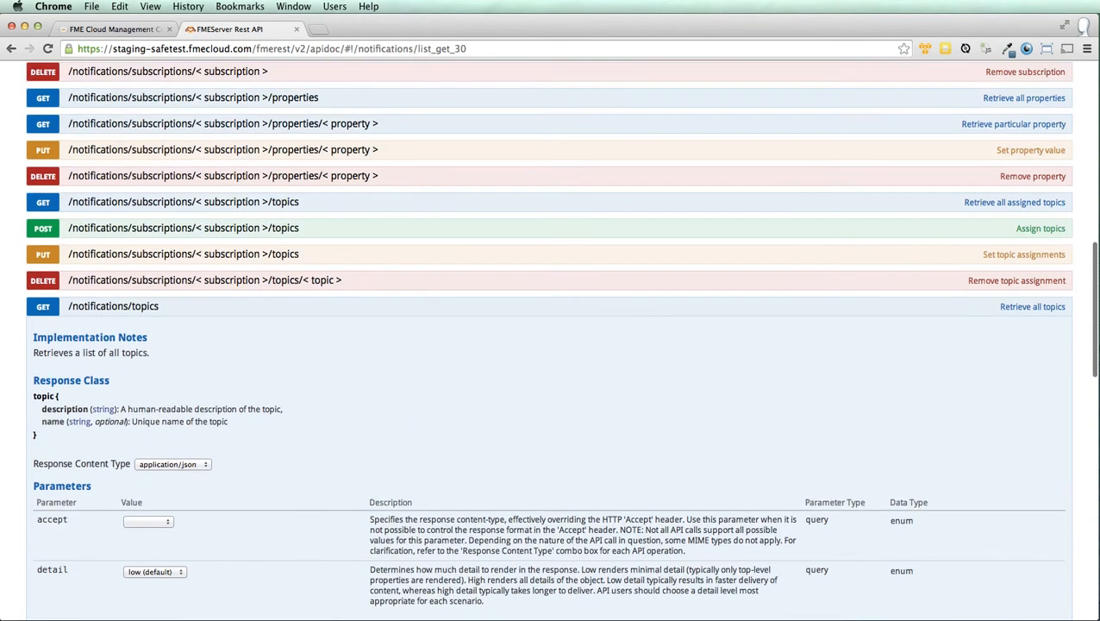
pyautogui.scroll(3, 258, 355)
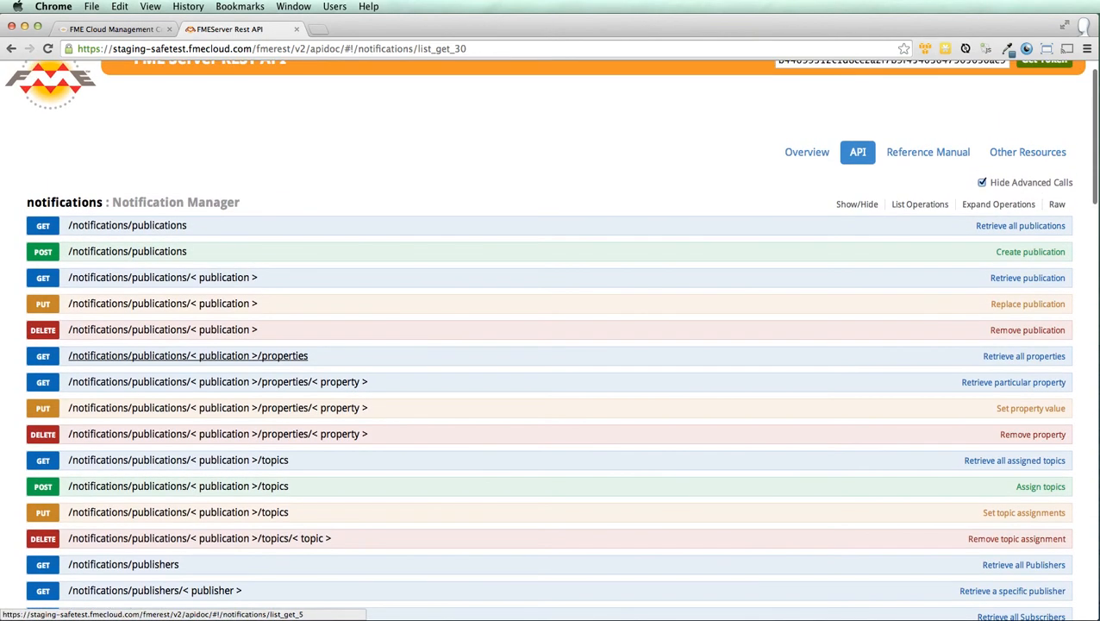
pyautogui.scroll(2, 172, 222)
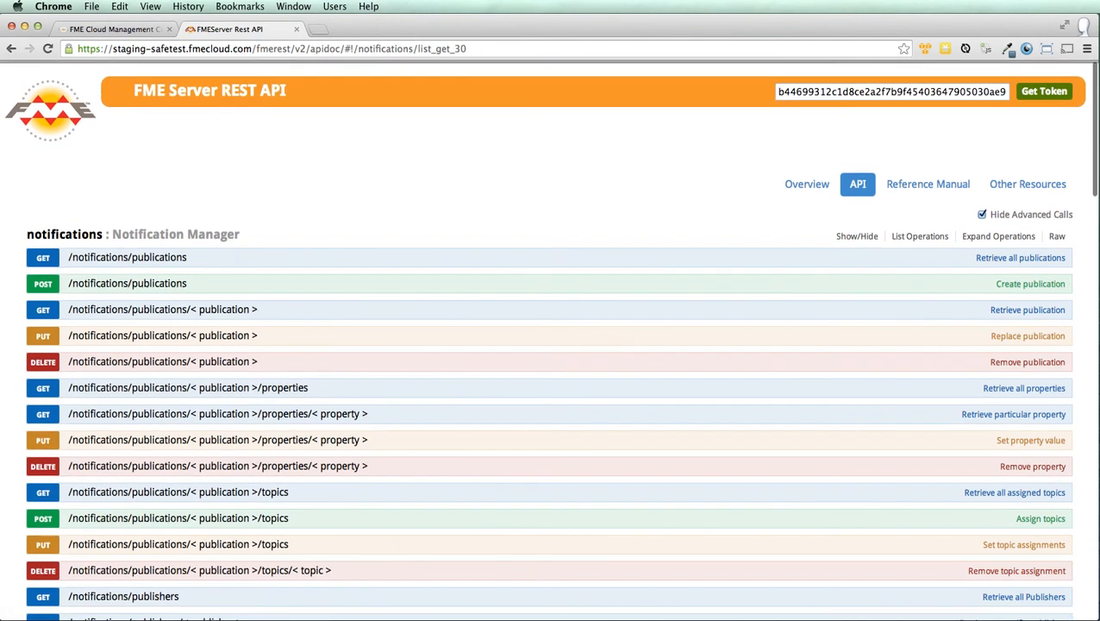
pyautogui.hotkey('ctrl', 'Up')
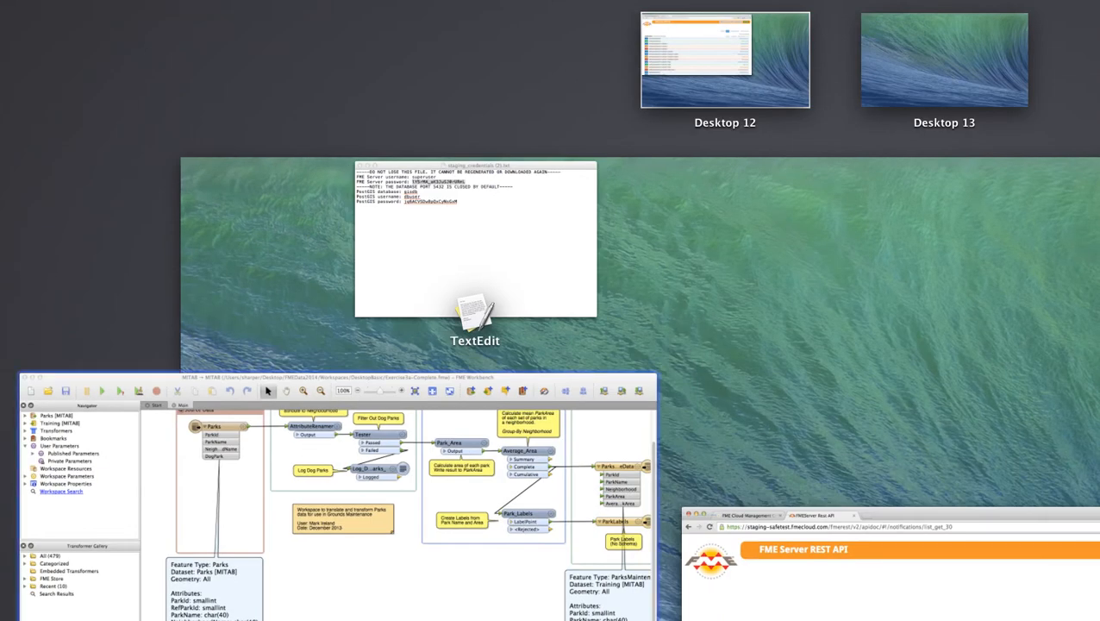
# In FME Workbench, start File > Publish to FME Server and select the existing server URL.
pyautogui.click(338, 497)
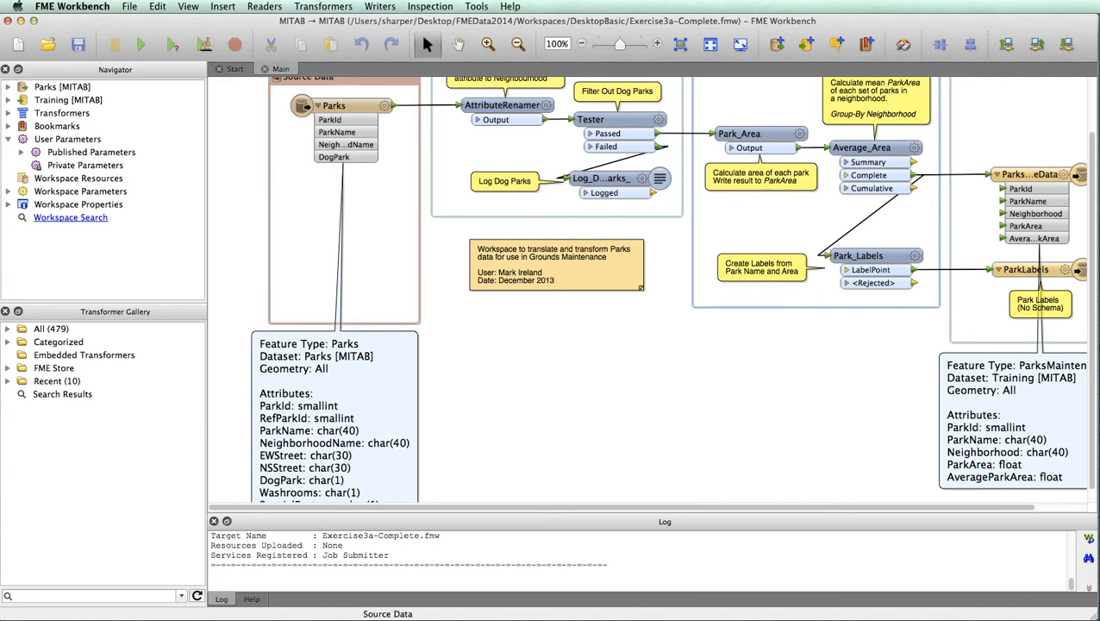
pyautogui.click(130, 6)
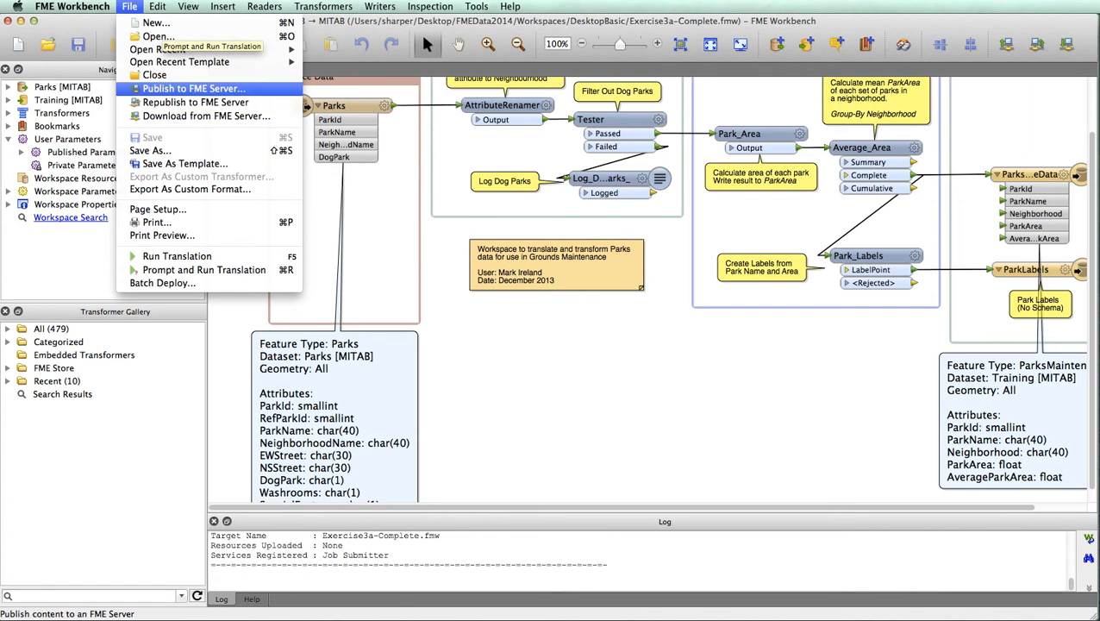
pyautogui.click(194, 88)
pyautogui.moveTo(658, 290); pyautogui.dragTo(688, 291)
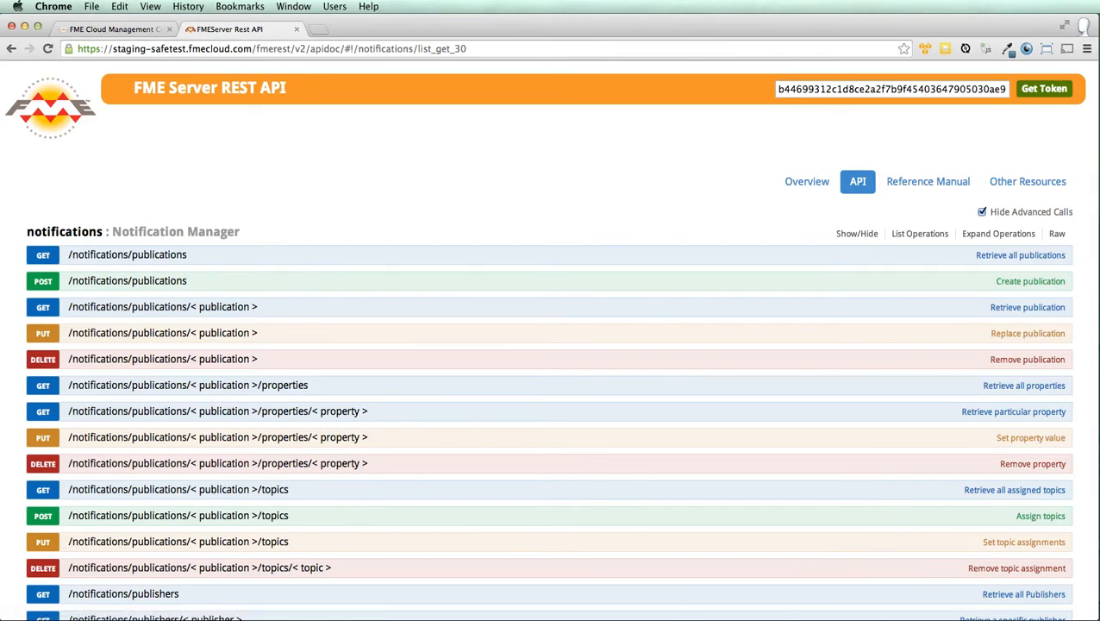
pyautogui.moveTo(251, 48); pyautogui.dragTo(77, 48)
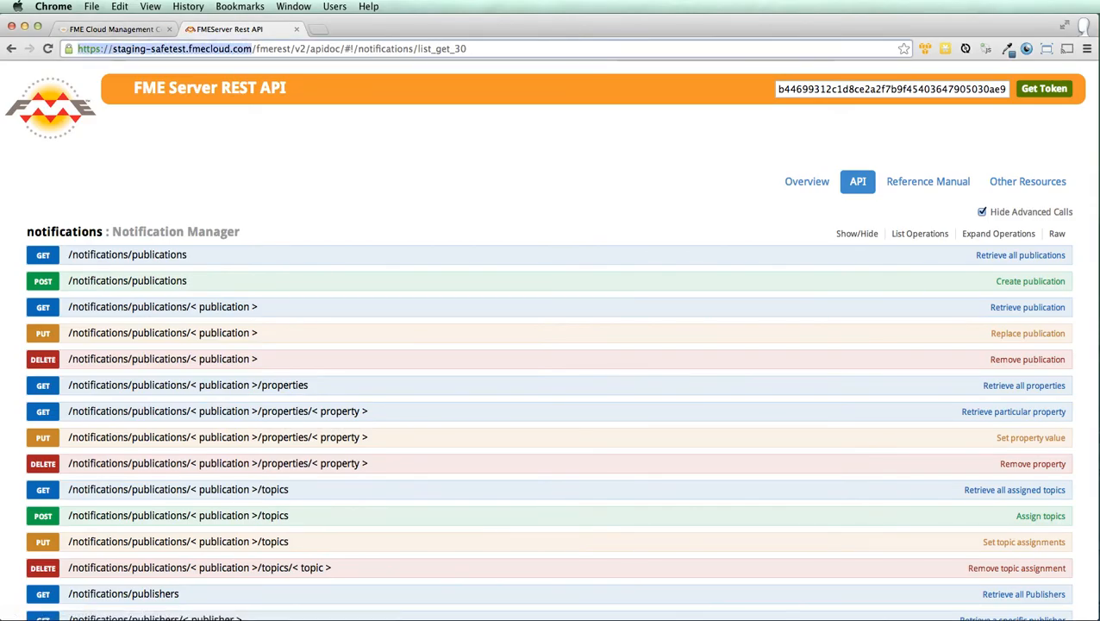
pyautogui.click(114, 30)
pyautogui.moveTo(316, 260); pyautogui.dragTo(160, 259)
pyautogui.press('super+c')
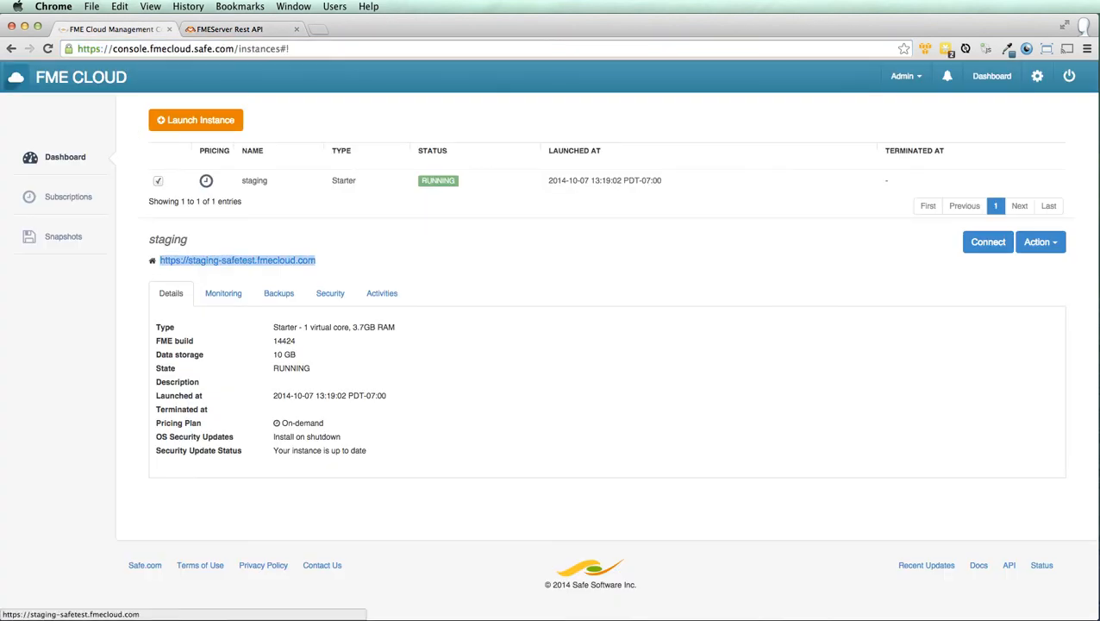
pyautogui.press('super+Tab')
pyautogui.press('super+v')
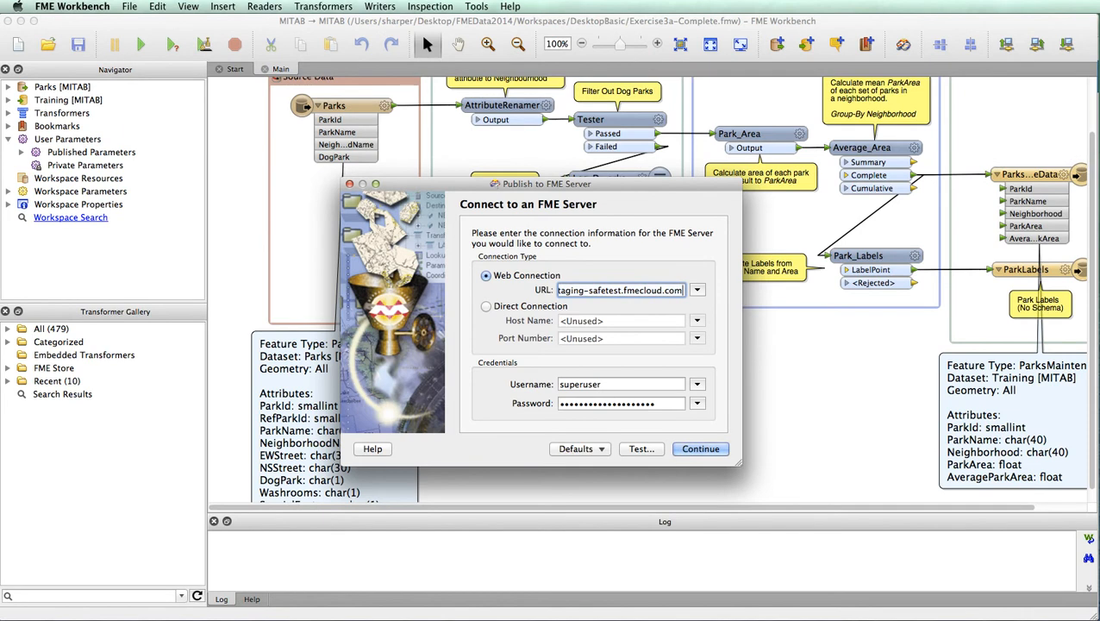
# Copy the server password from the TextEdit credentials file into the Password field and connect.
pyautogui.press('Tab')
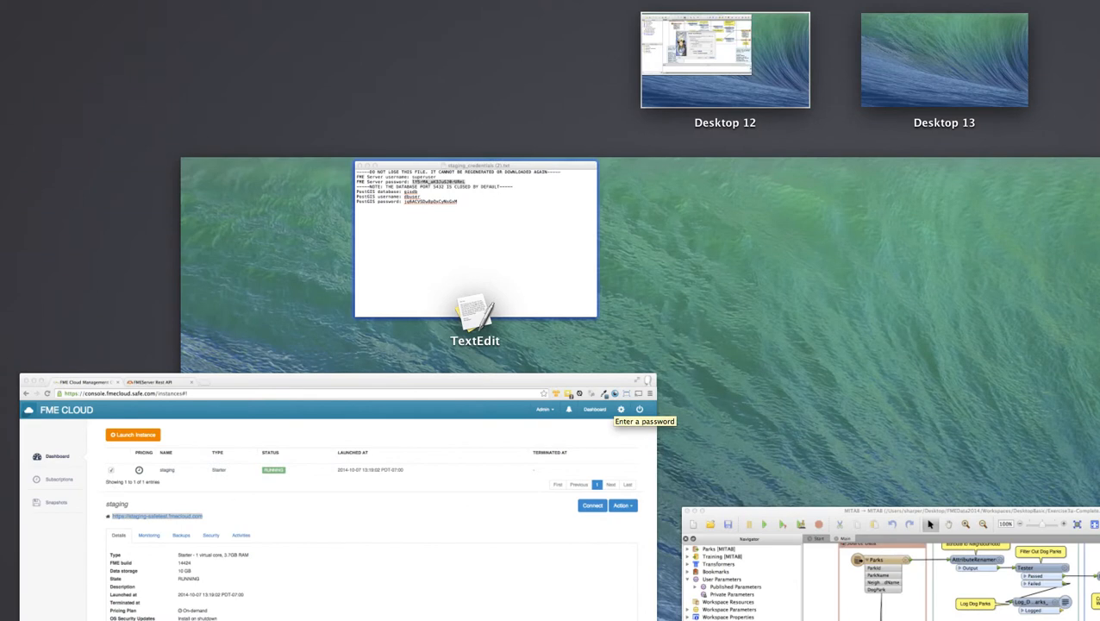
pyautogui.click(475, 235)
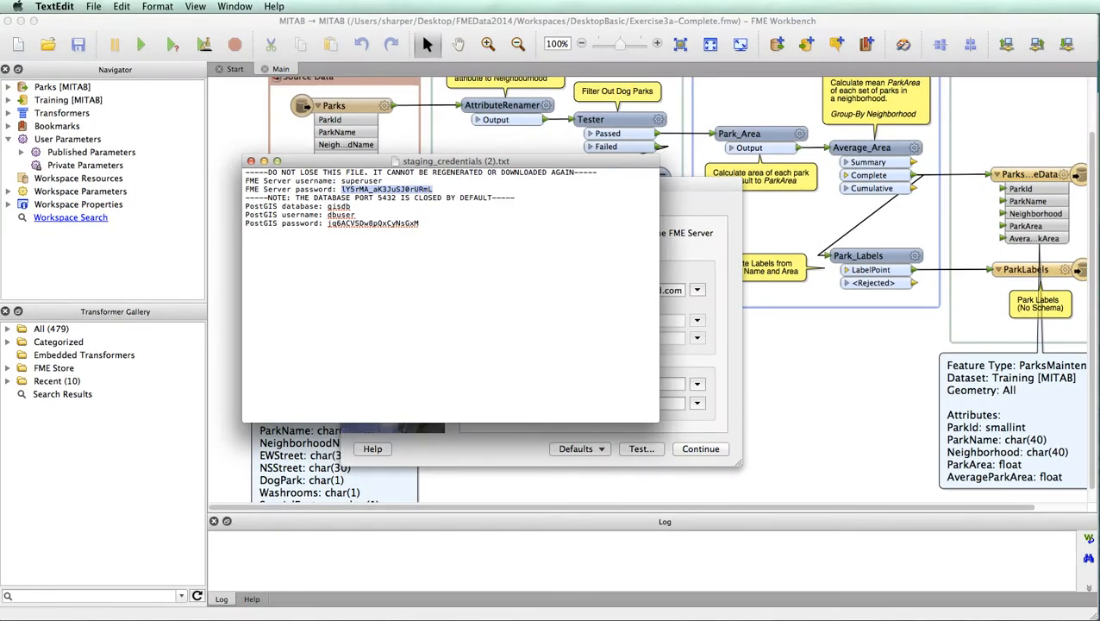
pyautogui.press('super+Tab')
pyautogui.press('Tab')
pyautogui.press('super+v')
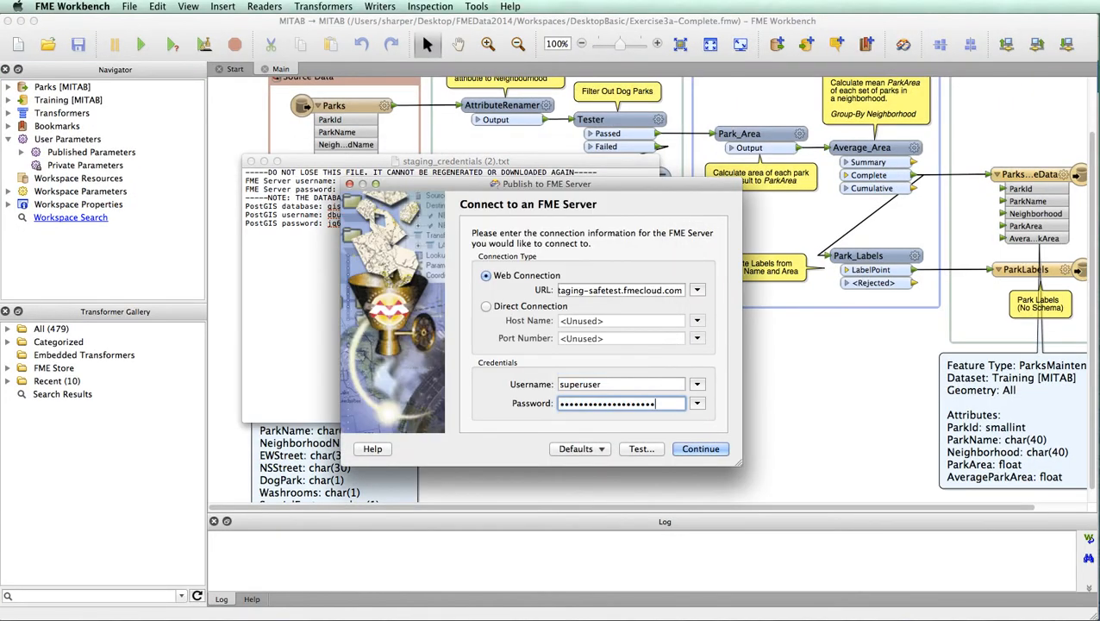
pyautogui.press('Return')
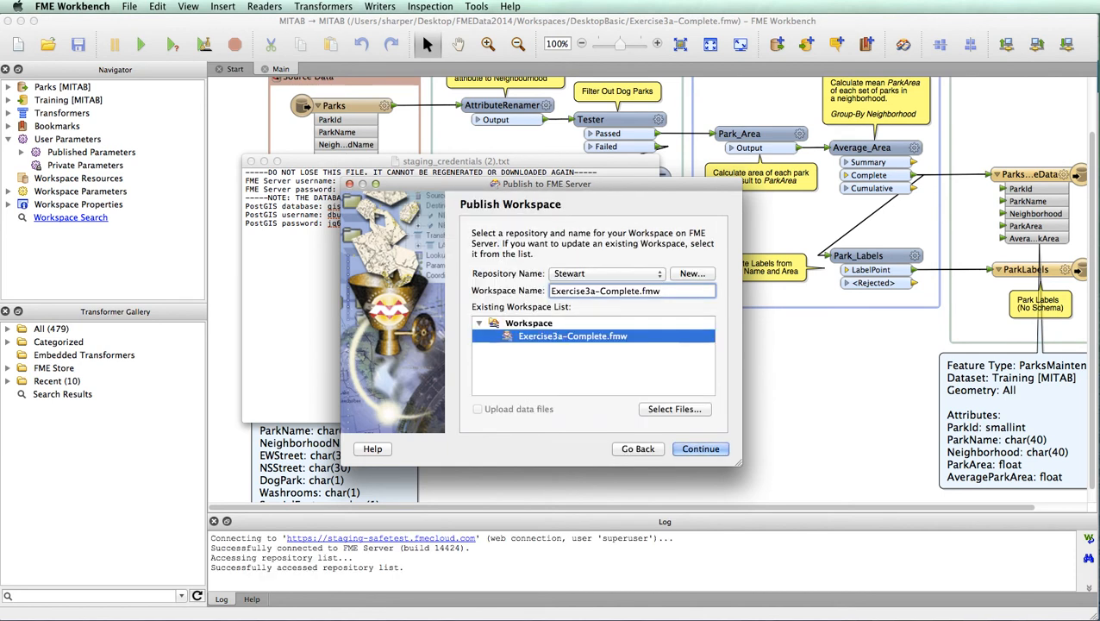
# Change the workspace name from Exercise3a to Exercise3b-Complete.fmw and publish it with Job Submitter checked.
pyautogui.press('BackSpace')
pyautogui.write('b')
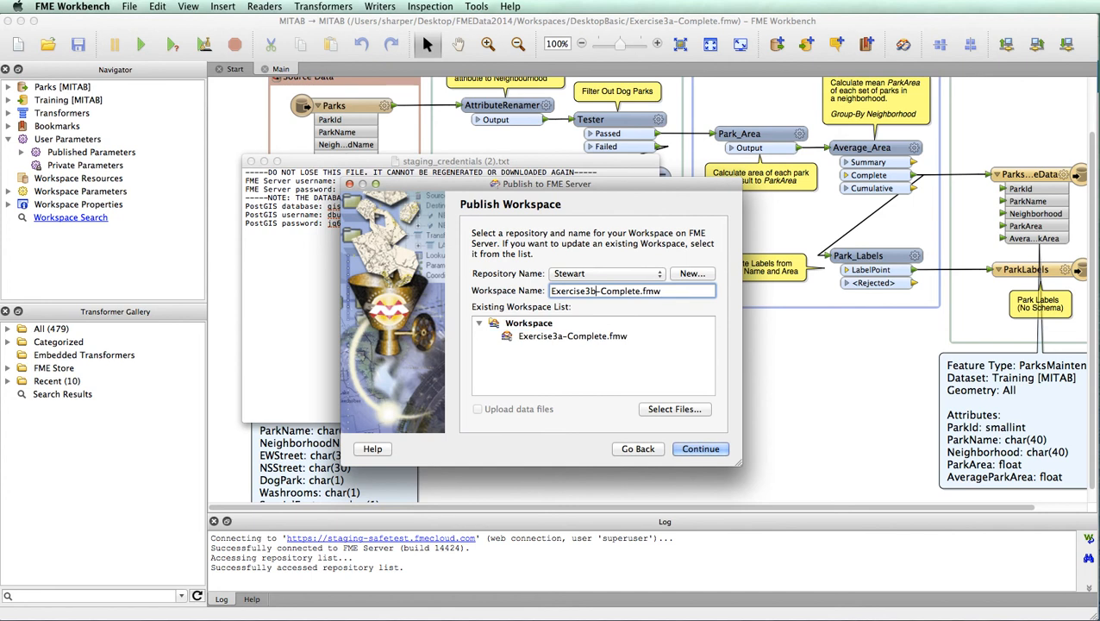
pyautogui.press('Return')
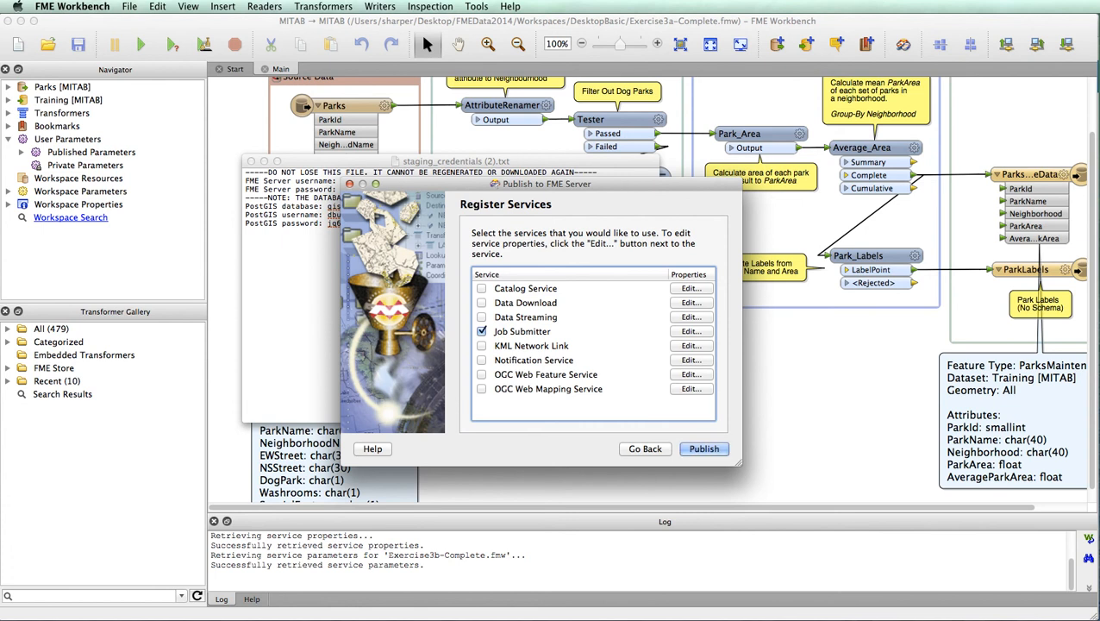
pyautogui.press('Return')
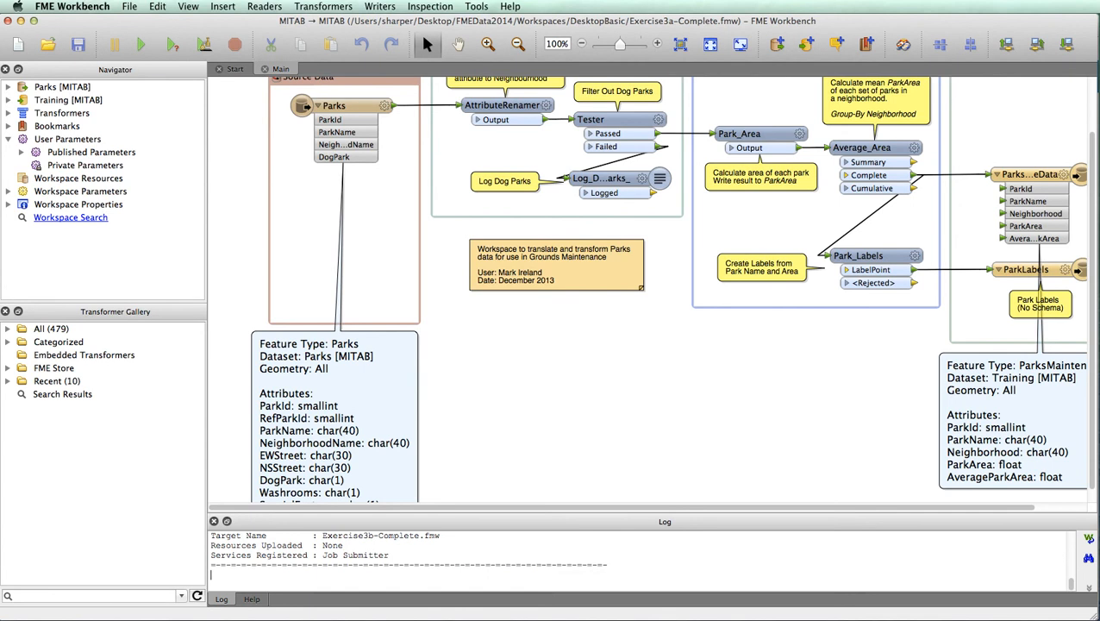
pyautogui.hotkey('ctrl', 'Up')
# Redirect Chrome's REST API tab to the /fmeserver/ web interface and open Repositories.
pyautogui.click(335, 495)
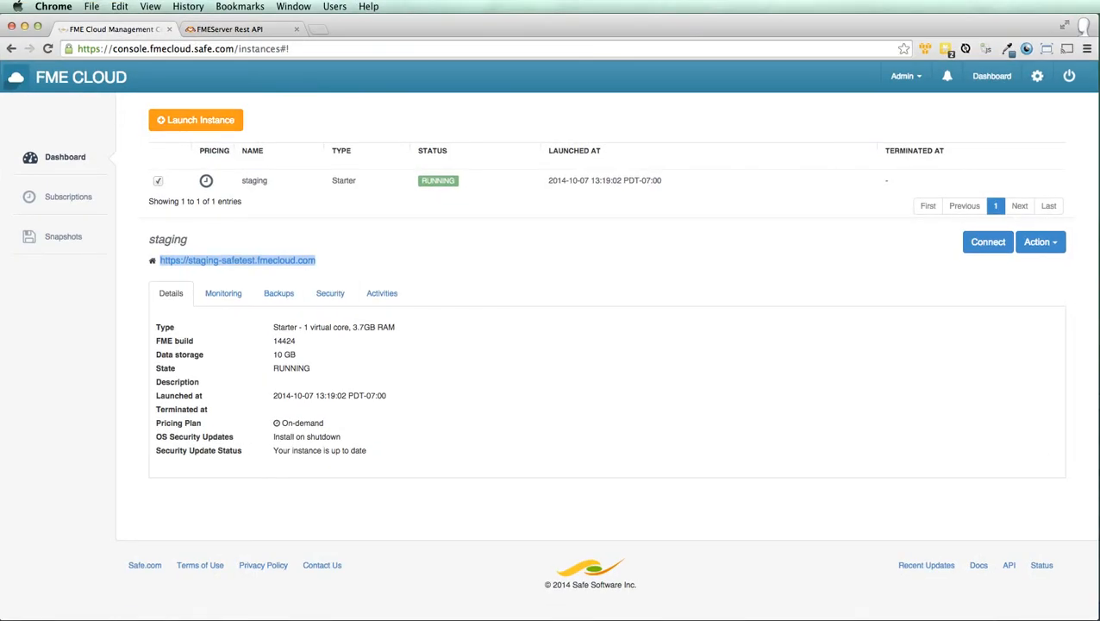
pyautogui.click(229, 28)
pyautogui.press('super+l')
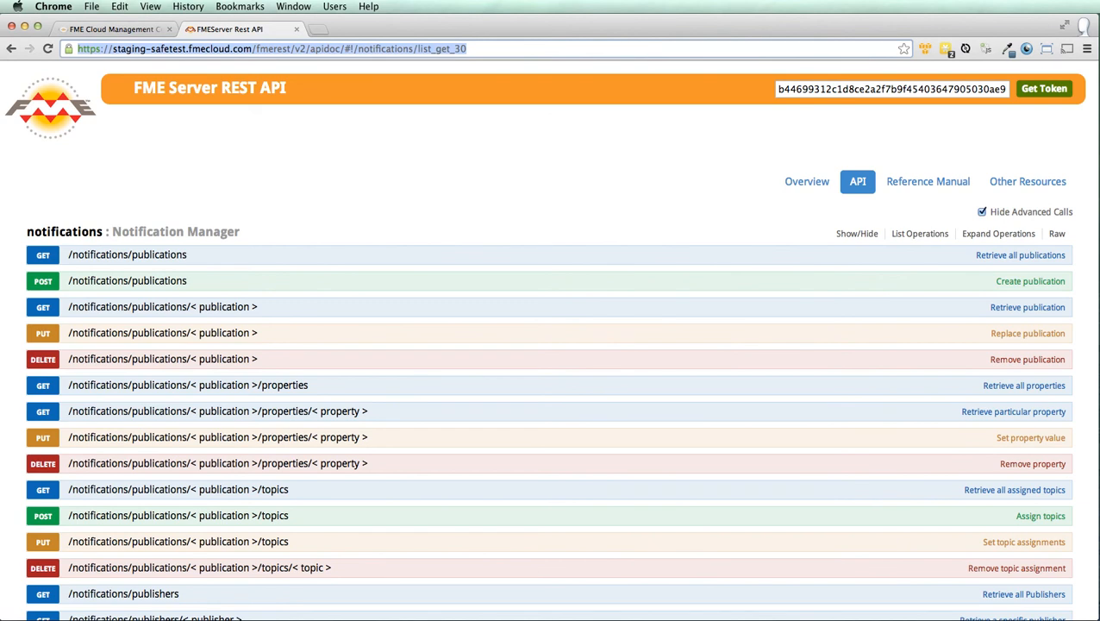
pyautogui.click(273, 49)
pyautogui.moveTo(273, 49); pyautogui.dragTo(468, 49)
pyautogui.press('BackSpace')
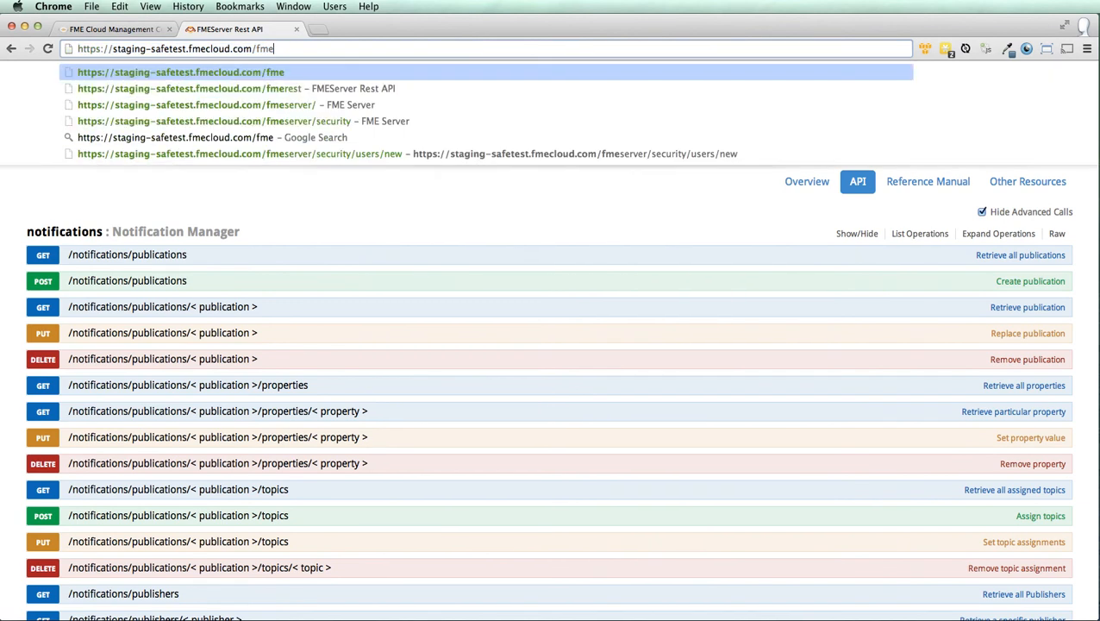
pyautogui.press('Down')
pyautogui.press('Down')
pyautogui.press('Return')
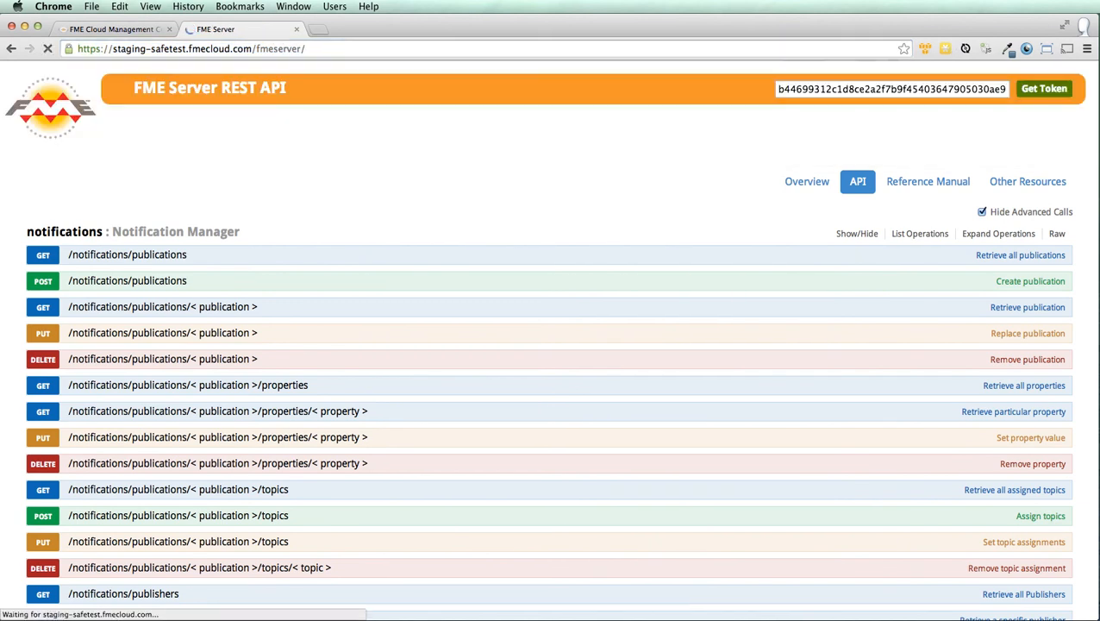
pyautogui.click(96, 185)
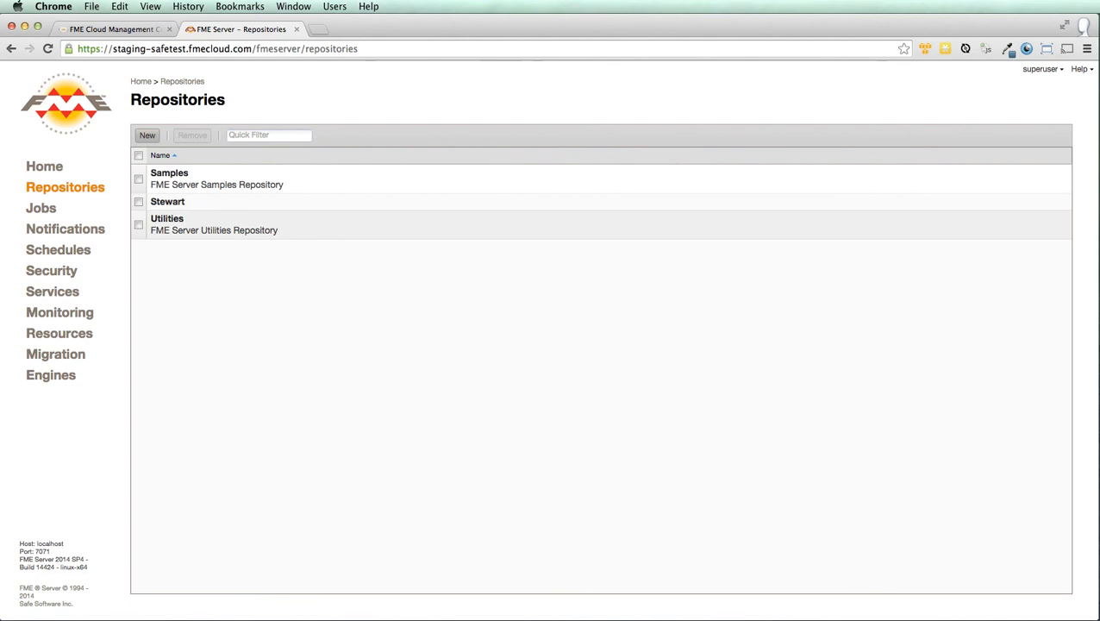
# Open Stewart, then the Exercise3b-Complete.fmw page showing Job Submitter under Registered Services.
pyautogui.click(168, 201)
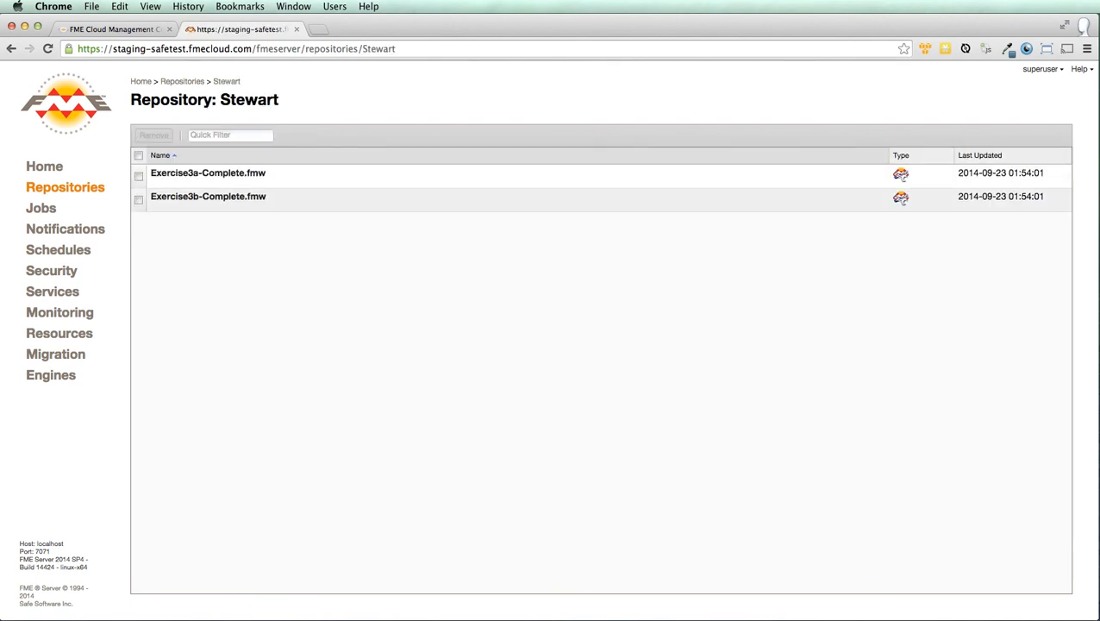
pyautogui.click(195, 197)
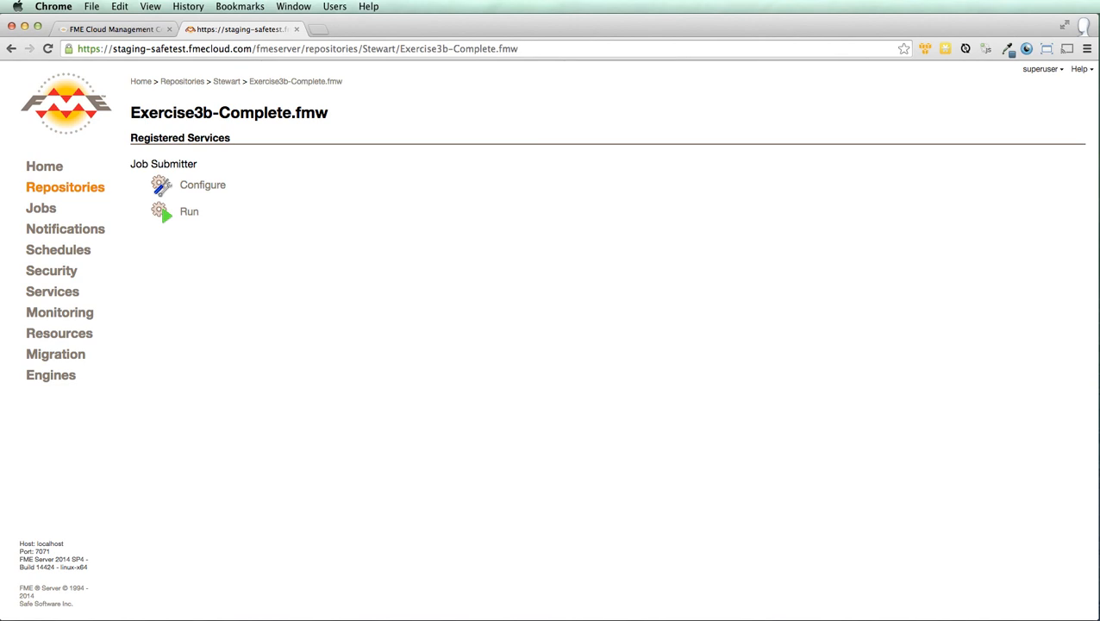
pyautogui.press('super+Tab')
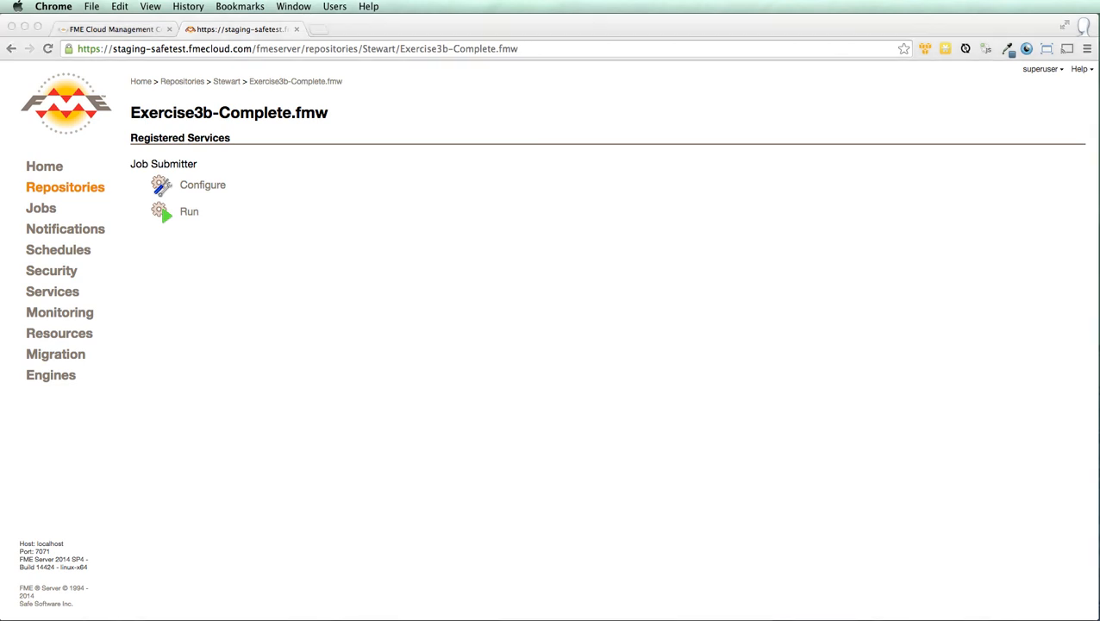